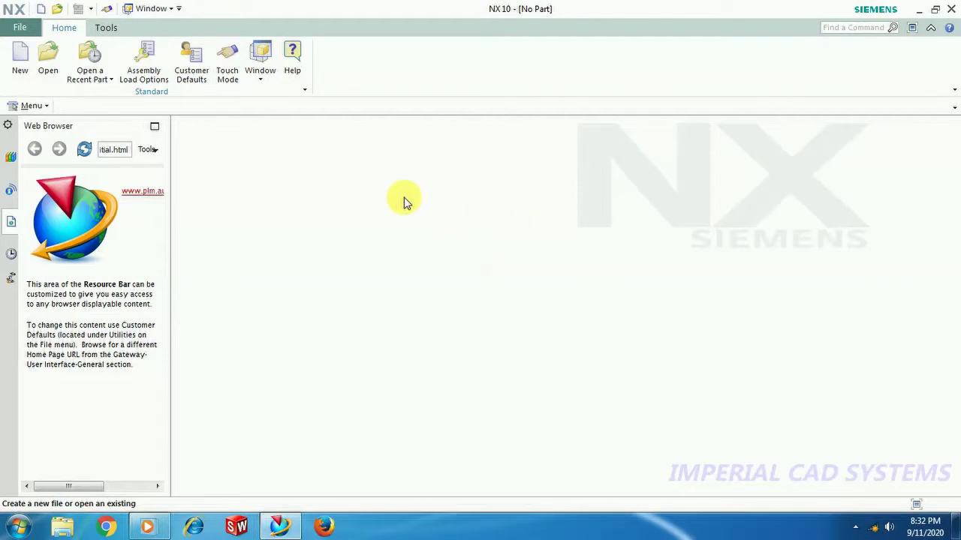
- Open the File menu to show the recently opened parts
click(18, 28)
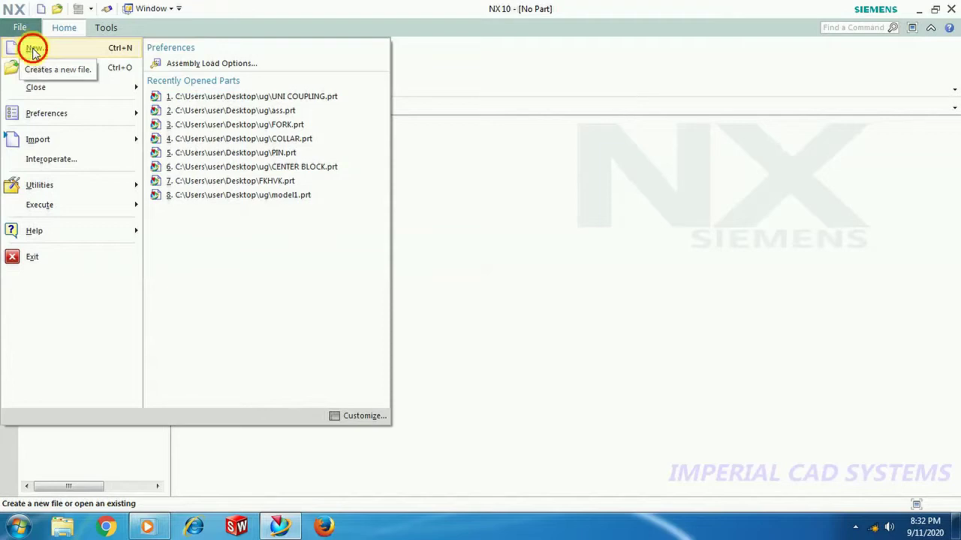
- Create a new millimetre Model part named model2.prt
click(33, 48)
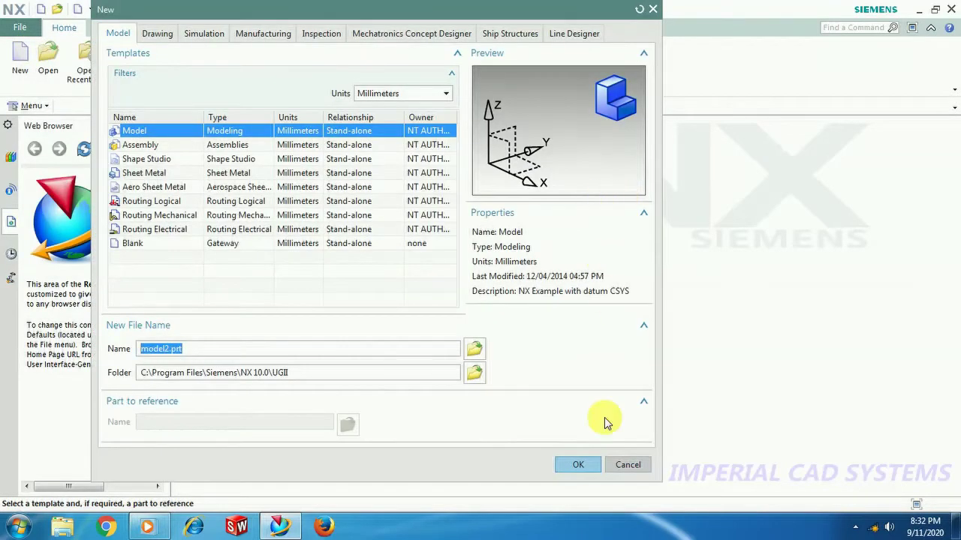
click(578, 466)
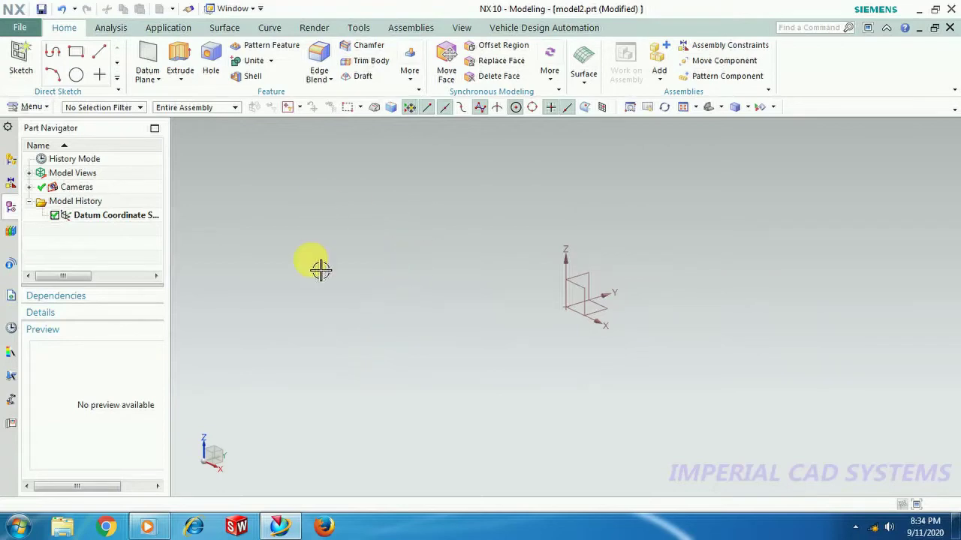
- Open UNI COUPLING.prt from the ug folder
click(20, 28)
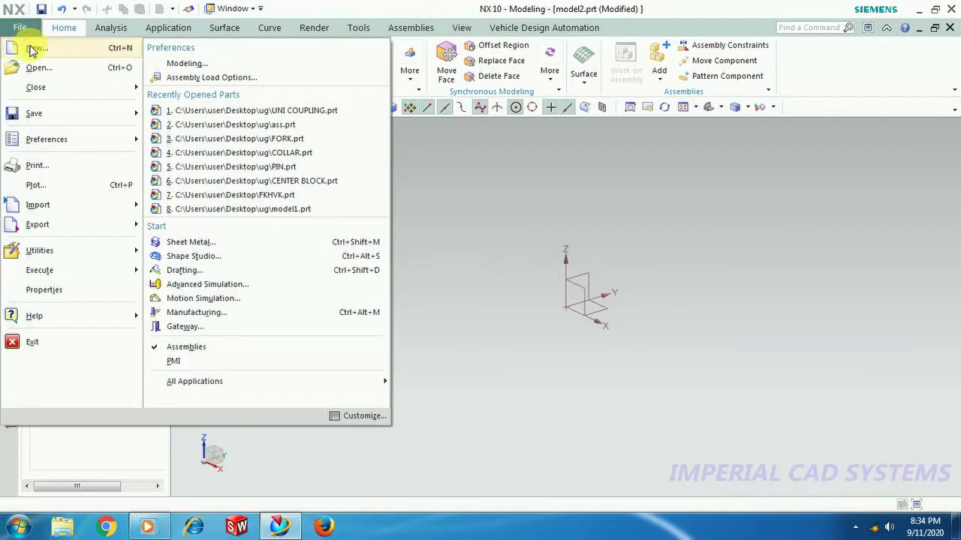
click(43, 73)
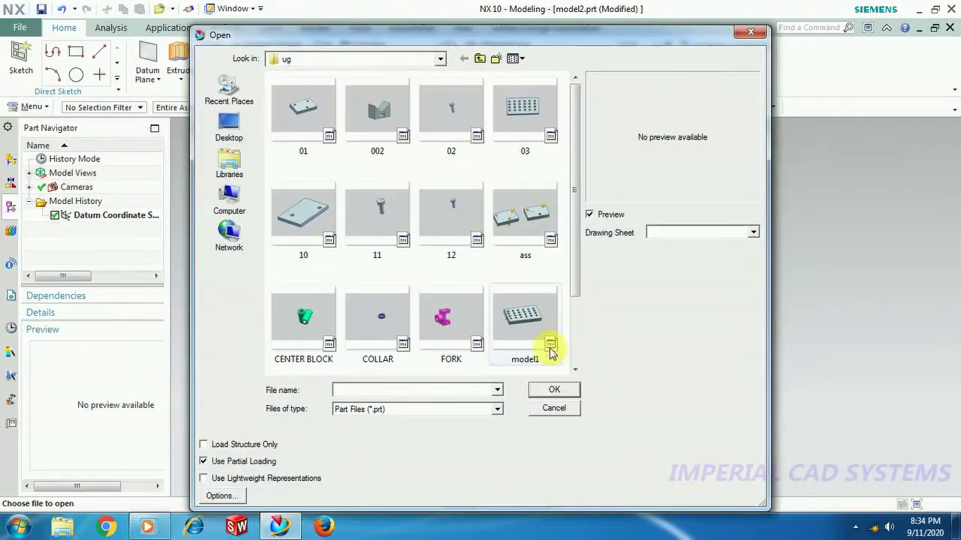
click(577, 279)
drag(576, 279, 575, 361)
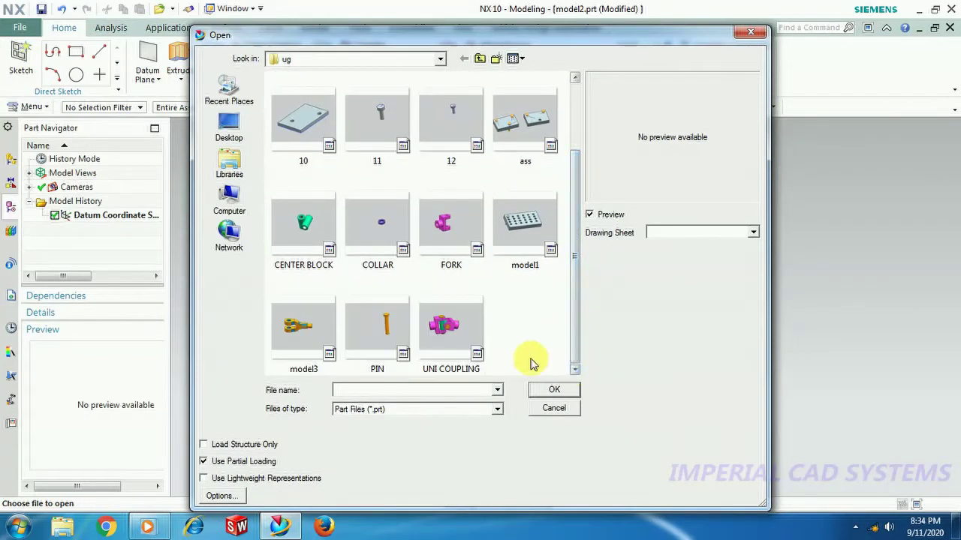
click(445, 326)
click(554, 391)
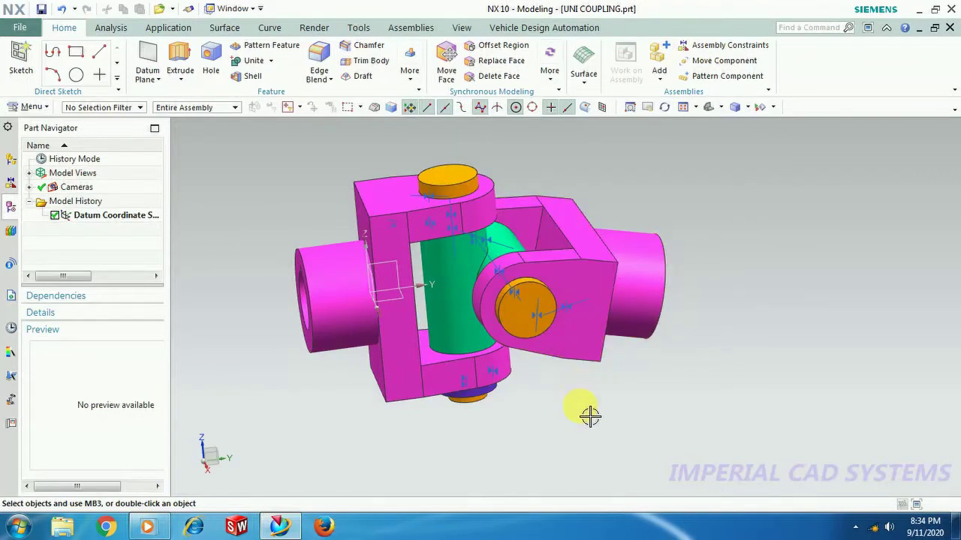
middle_drag(590, 413, 555, 285)
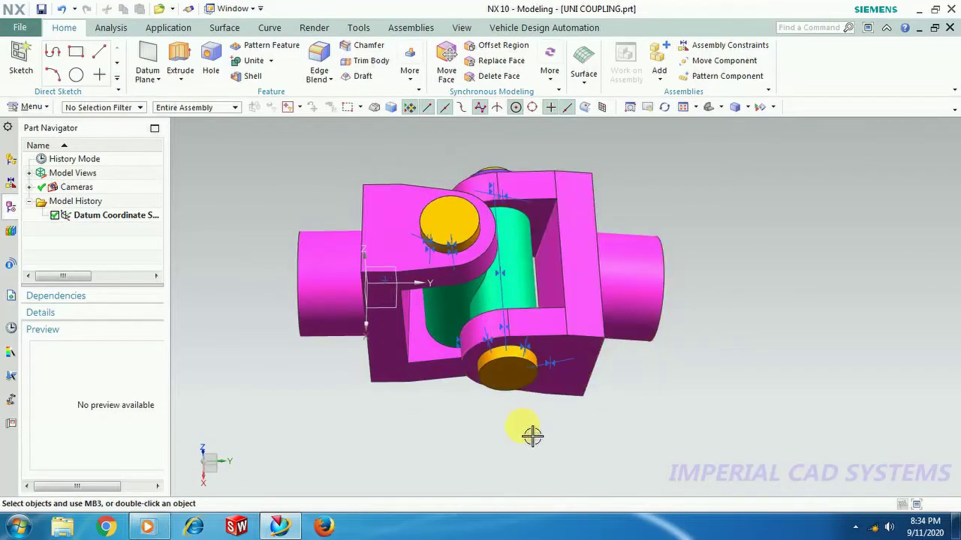
middle_drag(532, 437, 521, 381)
middle_drag(552, 325, 557, 354)
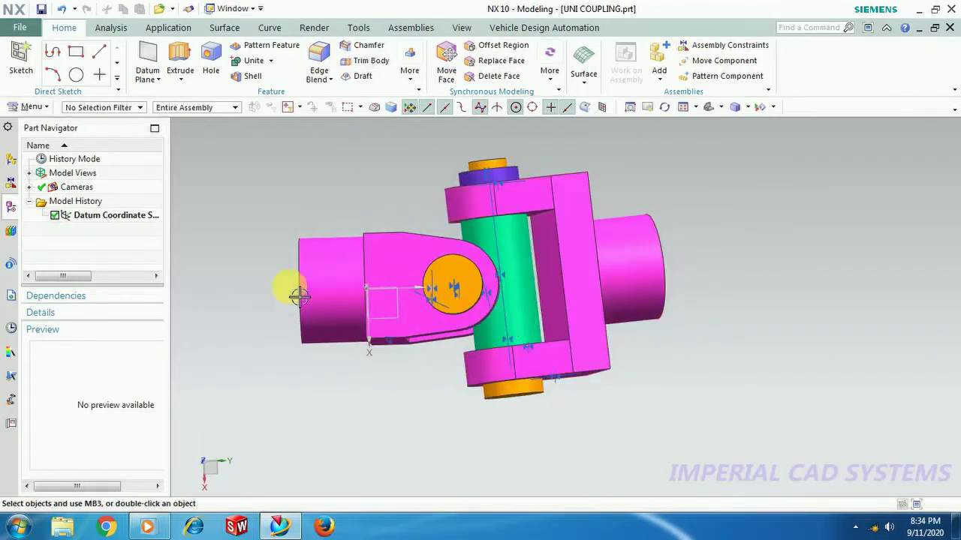
middle_drag(480, 455, 564, 401)
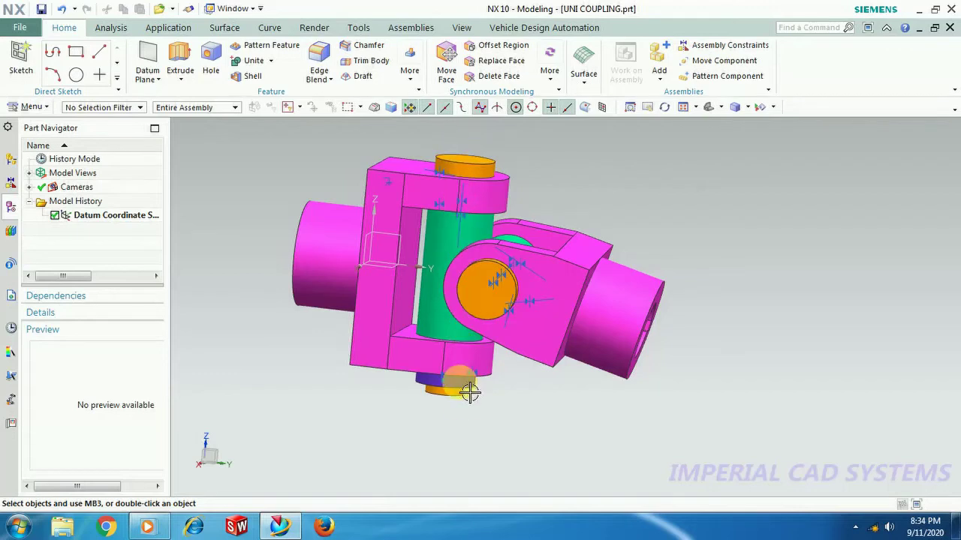
mouse_move(548, 407)
middle_down()
mouse_move(566, 378)
mouse_move(555, 403)
mouse_move(572, 421)
mouse_move(547, 412)
mouse_move(554, 392)
mouse_move(559, 403)
middle_up()
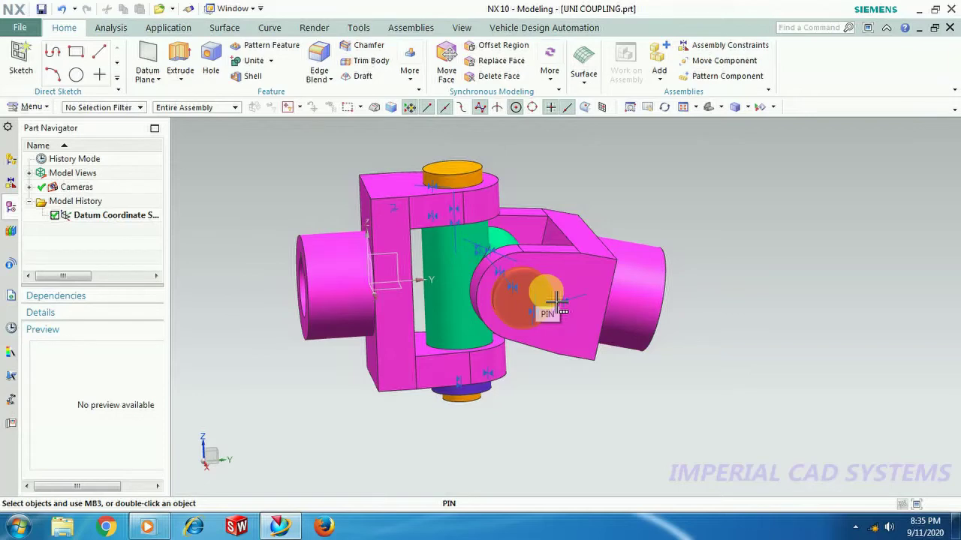
middle_drag(592, 388, 585, 425)
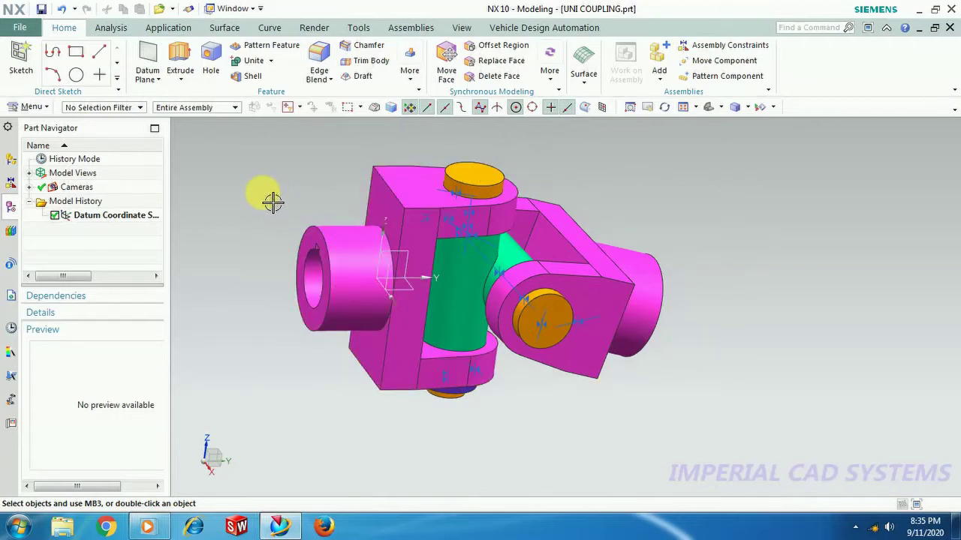
mouse_move(618, 210)
middle_down()
mouse_move(579, 185)
mouse_move(587, 206)
mouse_move(609, 202)
middle_up()
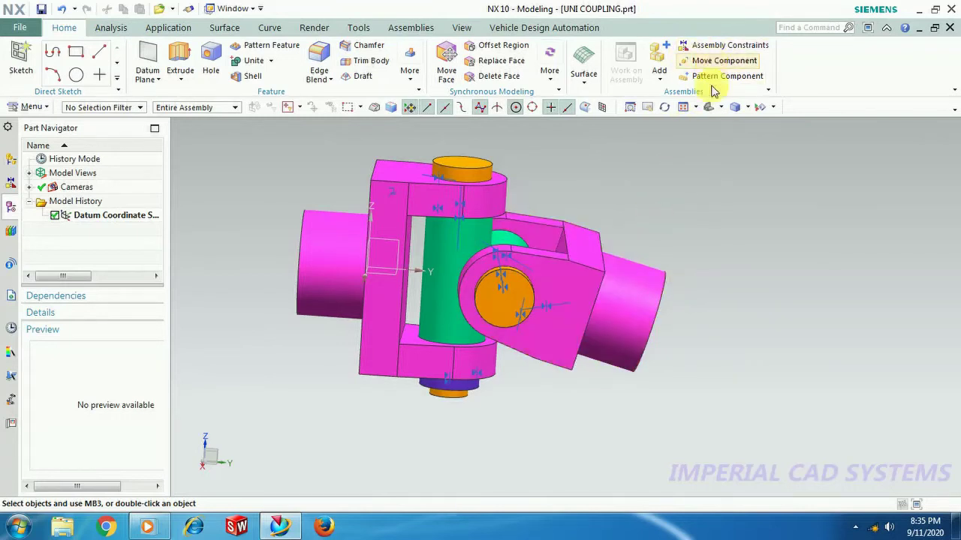
mouse_move(617, 214)
middle_down()
mouse_move(620, 191)
mouse_move(618, 199)
middle_up()
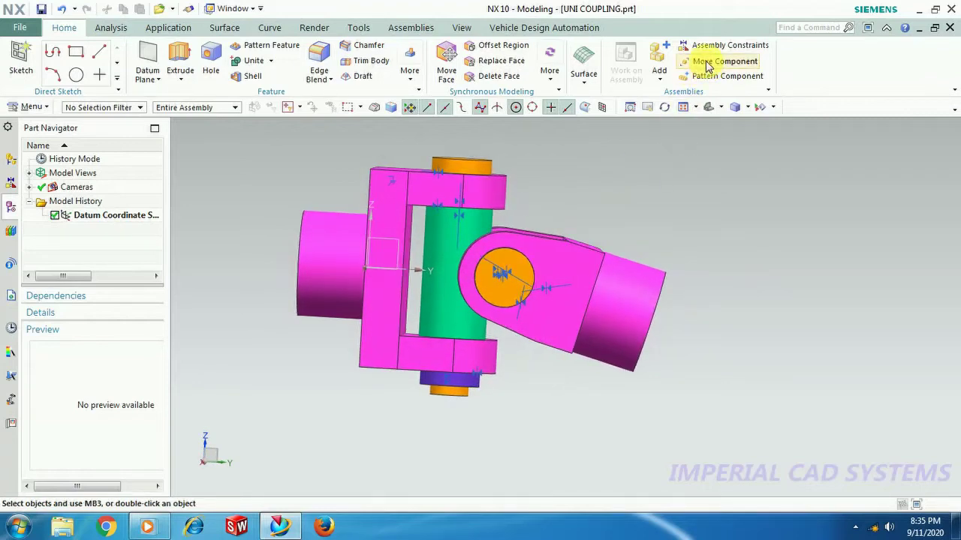
- Rotate the FORK component -5° about the XC axis with Move Component
click(706, 61)
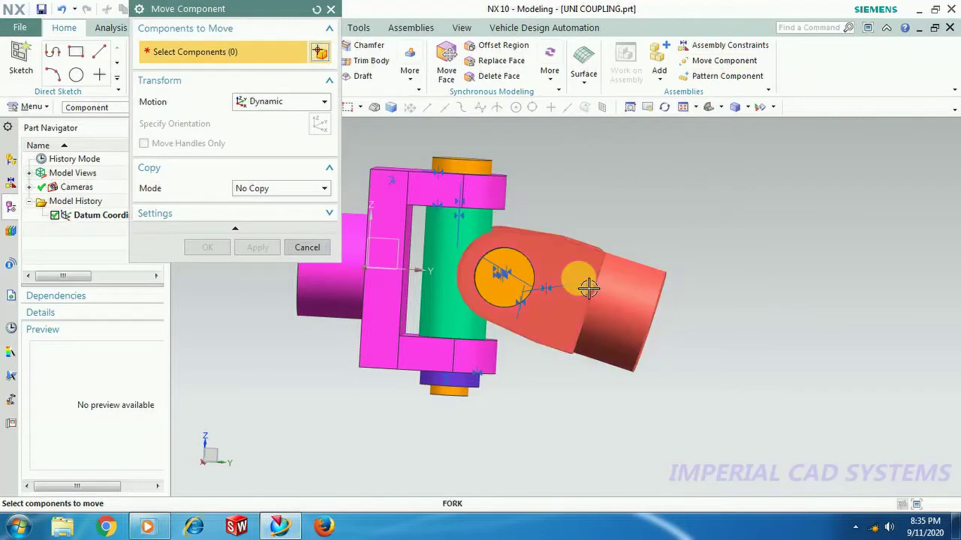
click(583, 283)
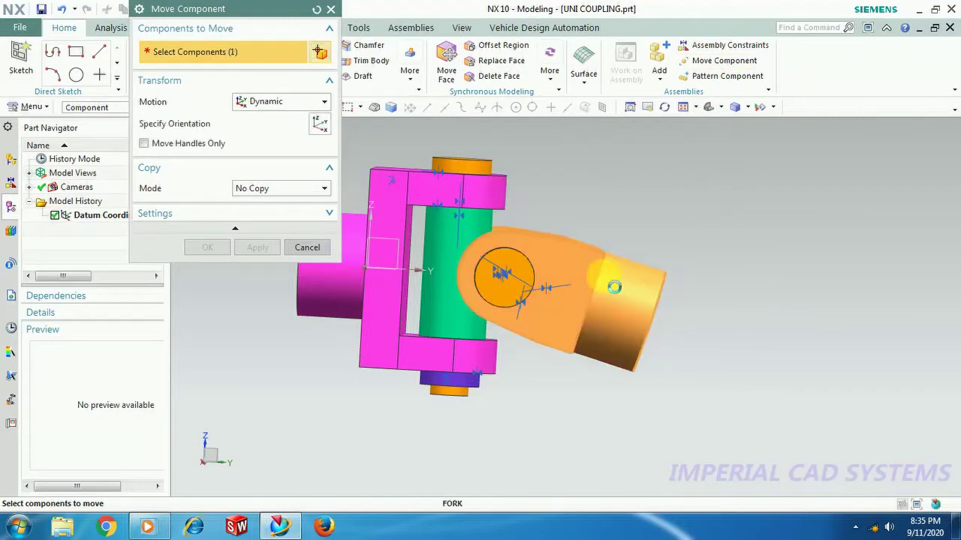
click(236, 124)
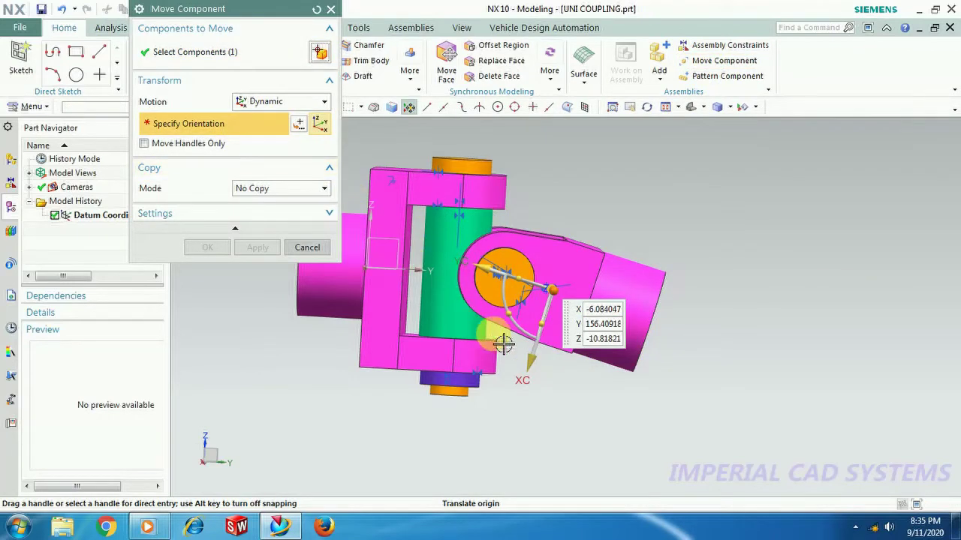
drag(517, 316, 524, 339)
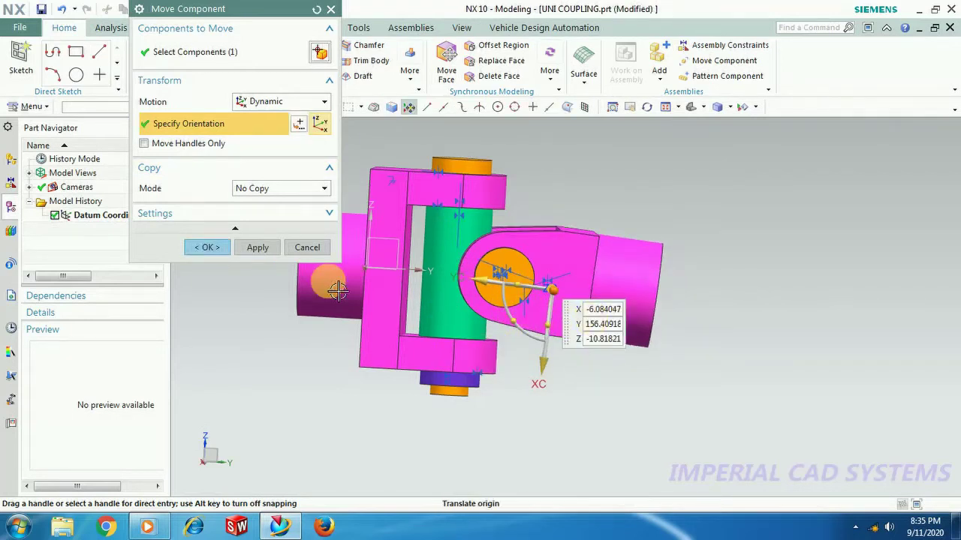
click(207, 246)
middle_drag(572, 199, 490, 299)
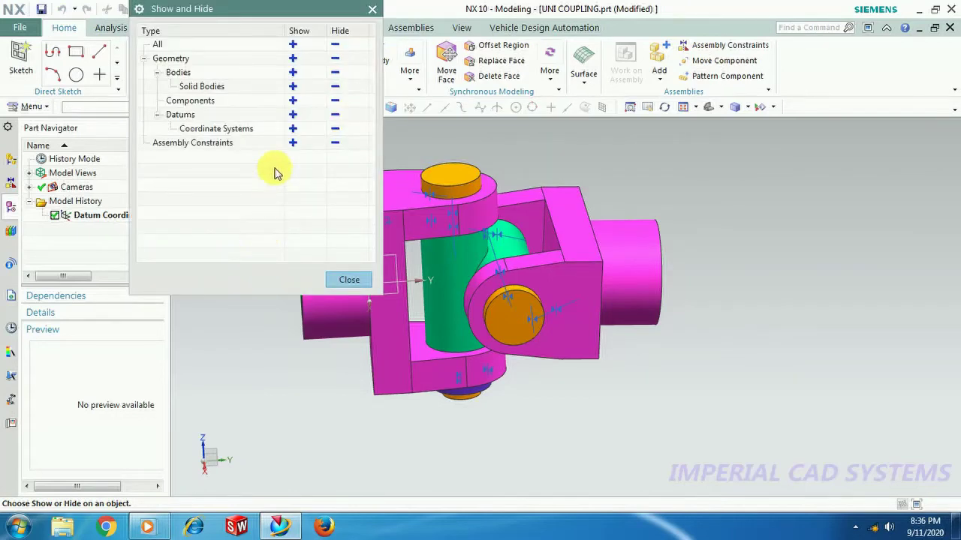
- Hide all datums and assembly constraint symbols in Show and Hide
click(336, 120)
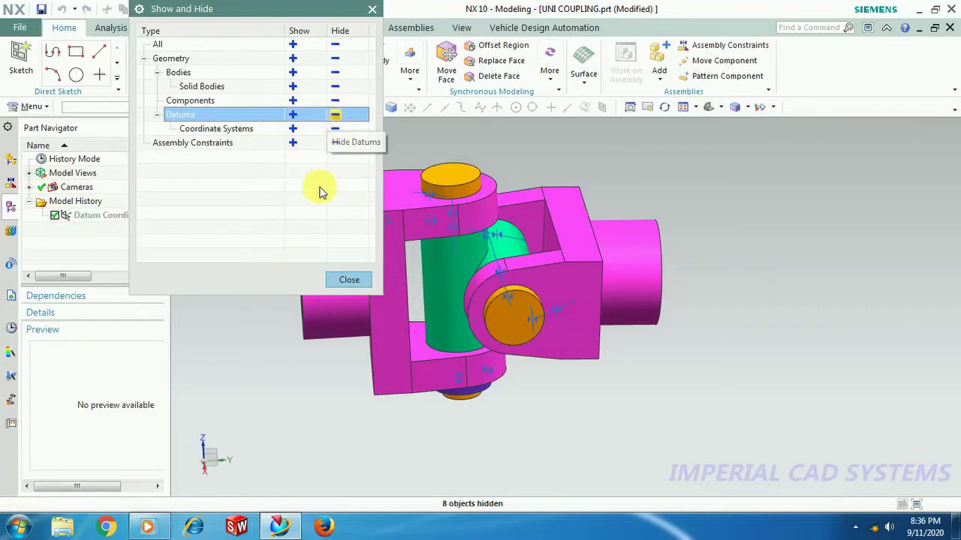
click(335, 143)
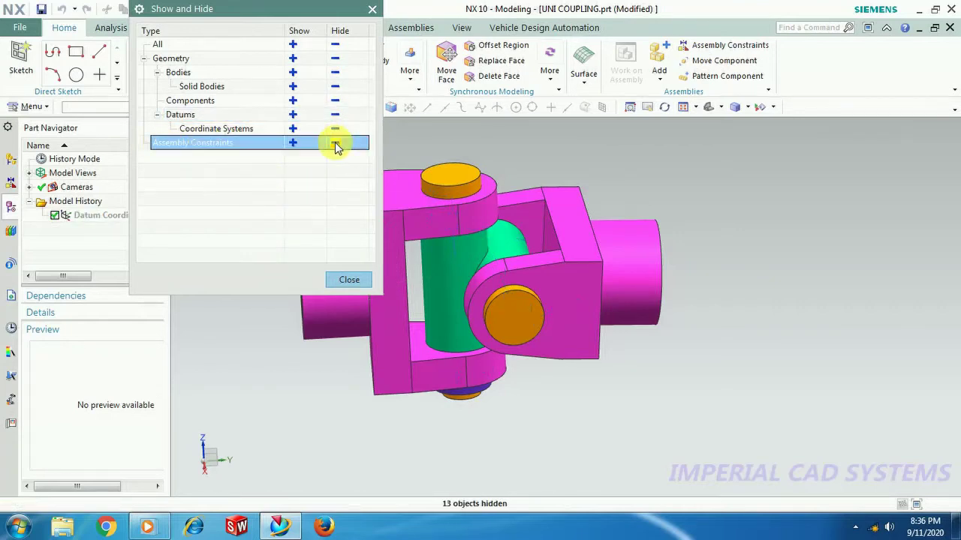
click(350, 281)
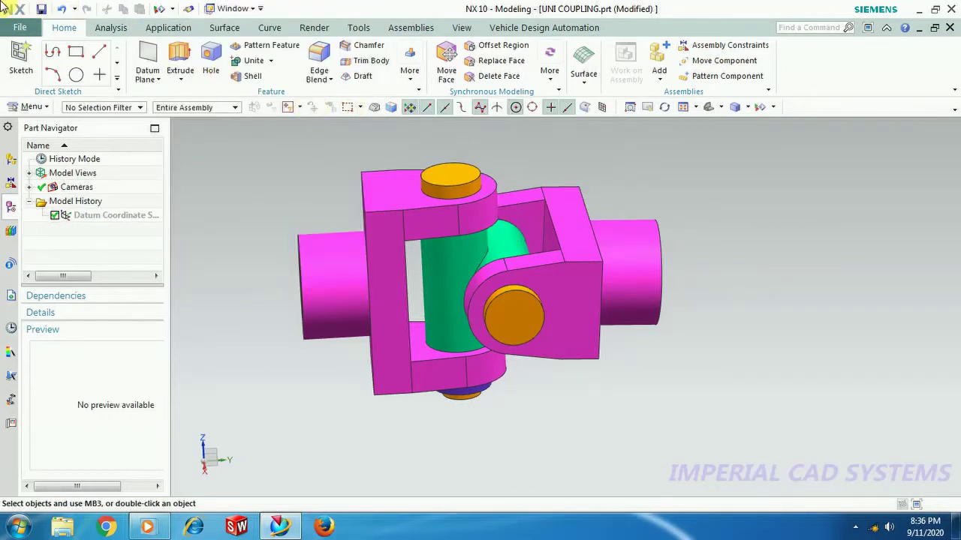
- Create drafting Sheet 1 at A1 - 594 x 841, scale 1:1, millimetres
click(18, 30)
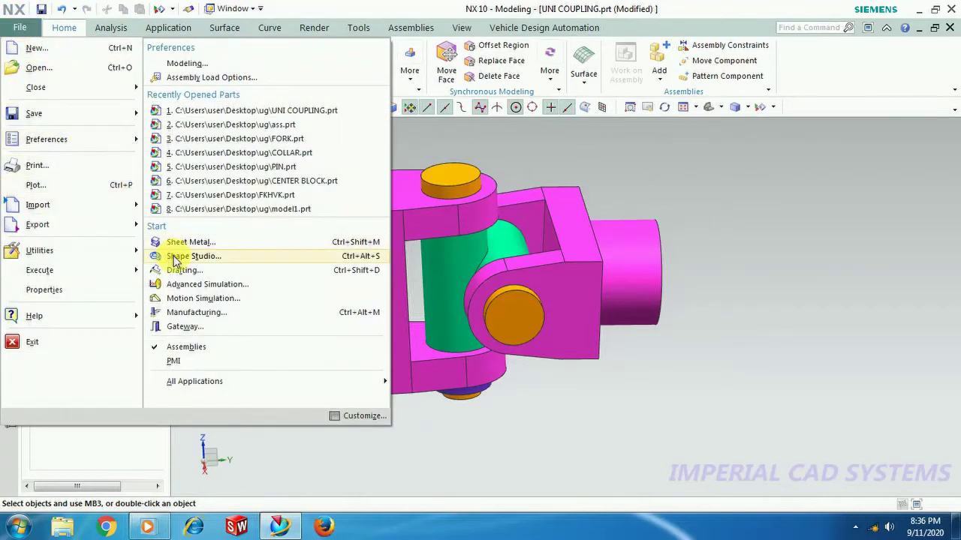
click(185, 272)
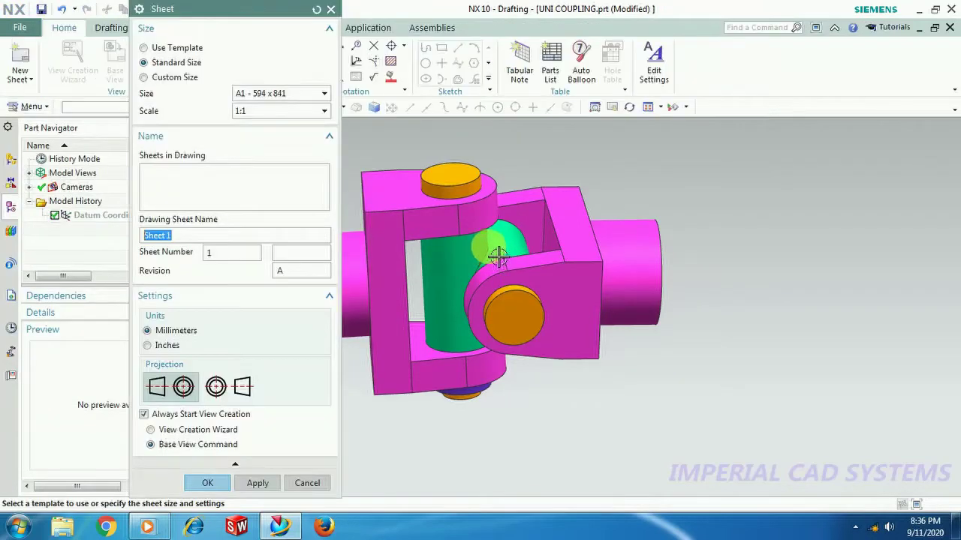
click(257, 93)
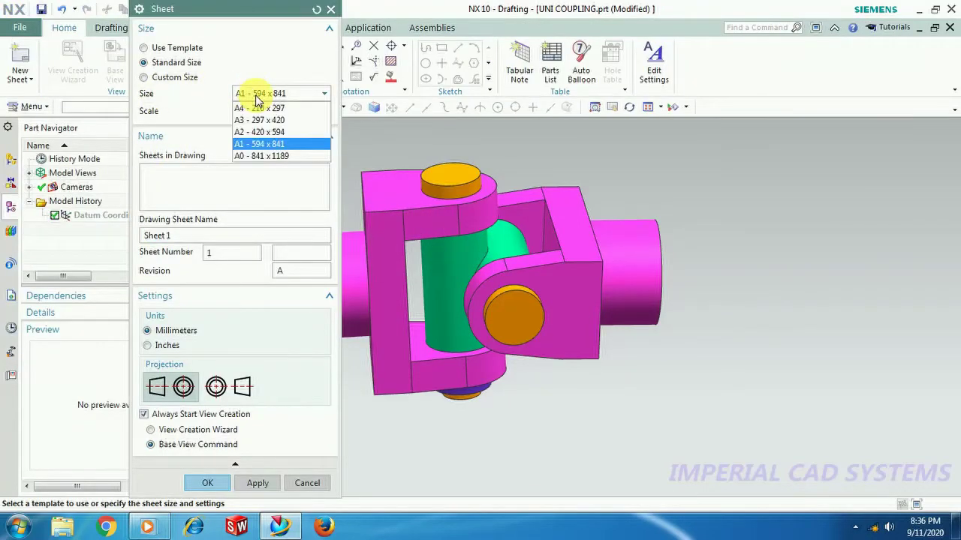
click(262, 147)
click(171, 385)
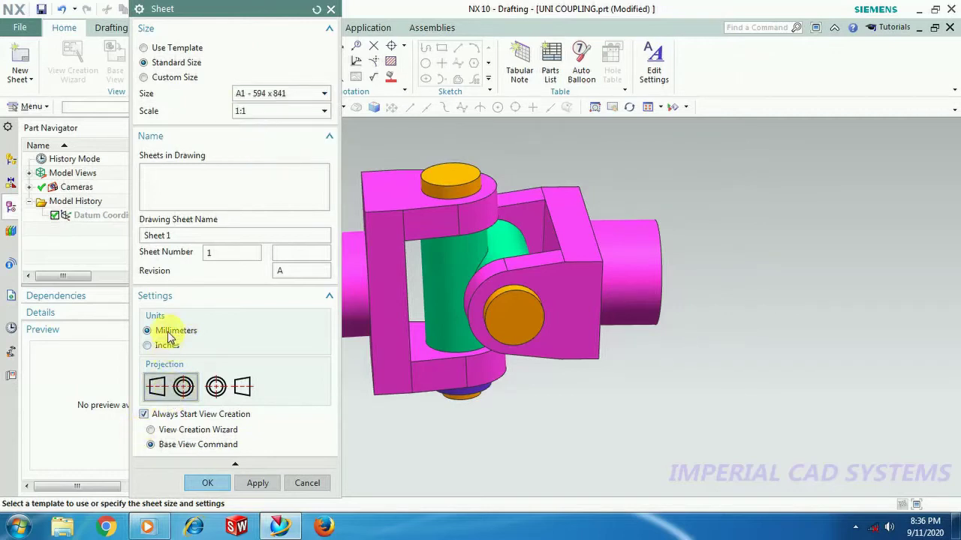
click(207, 484)
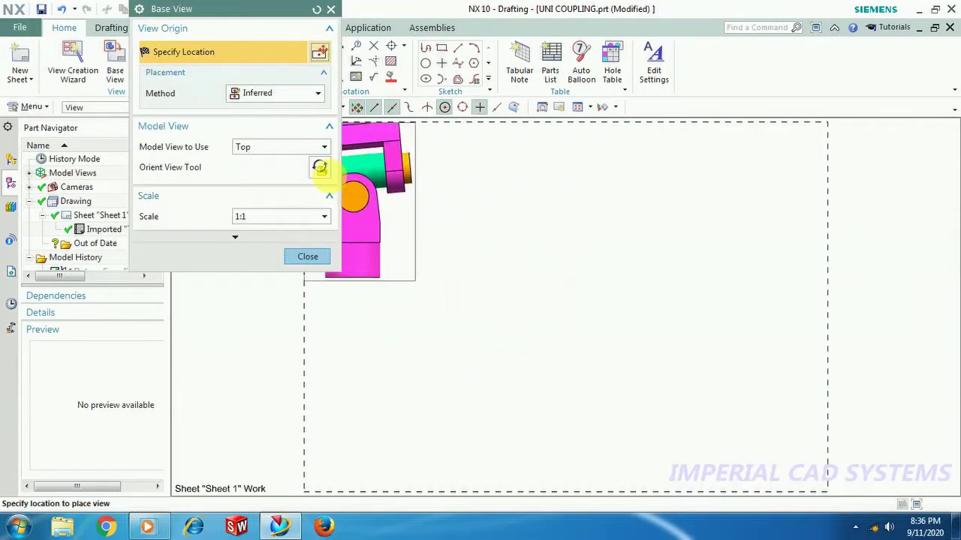
- Preview the Front, Right and Back model views for the base view
click(274, 149)
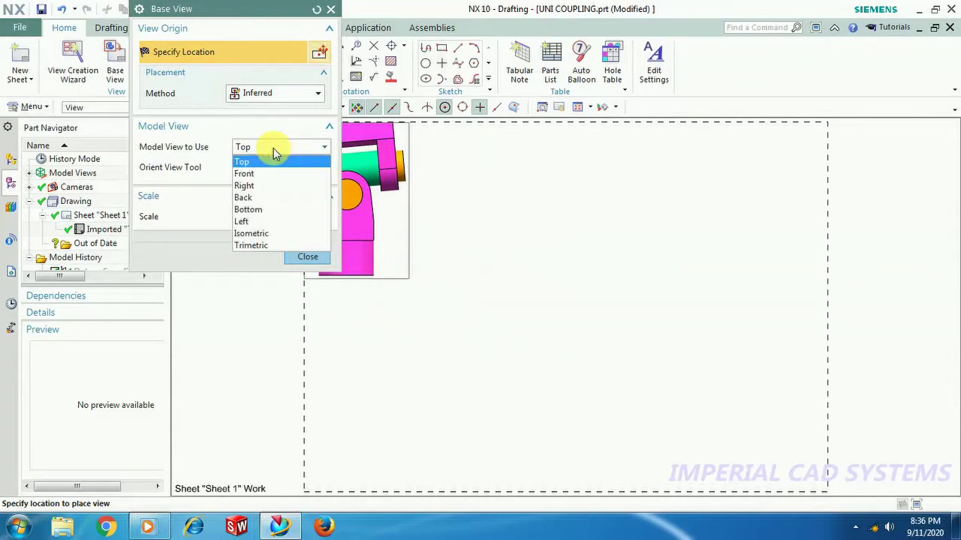
click(269, 173)
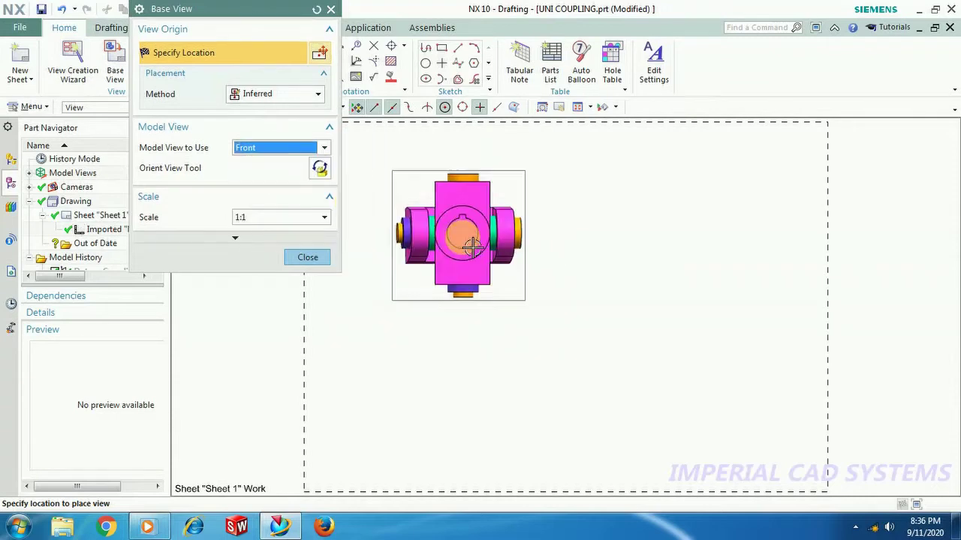
click(259, 148)
click(252, 188)
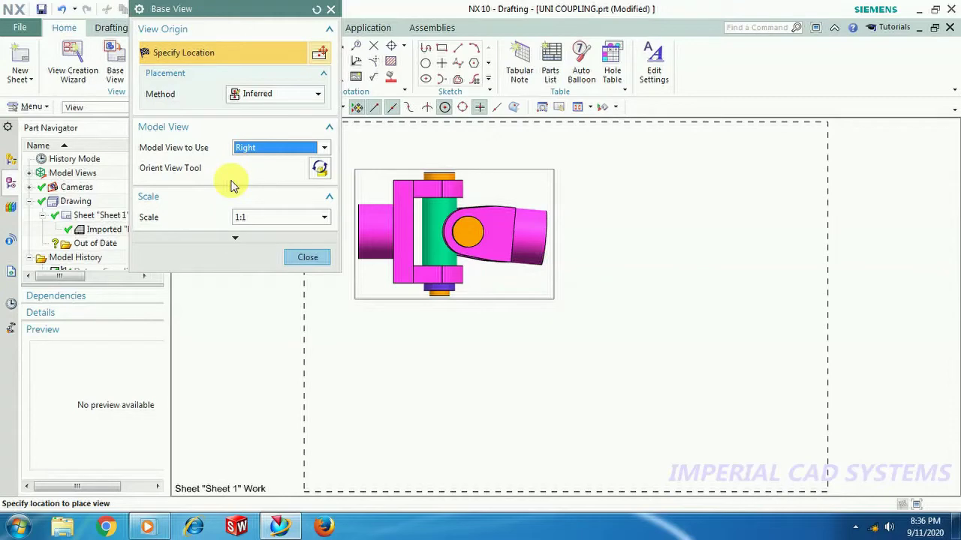
click(271, 149)
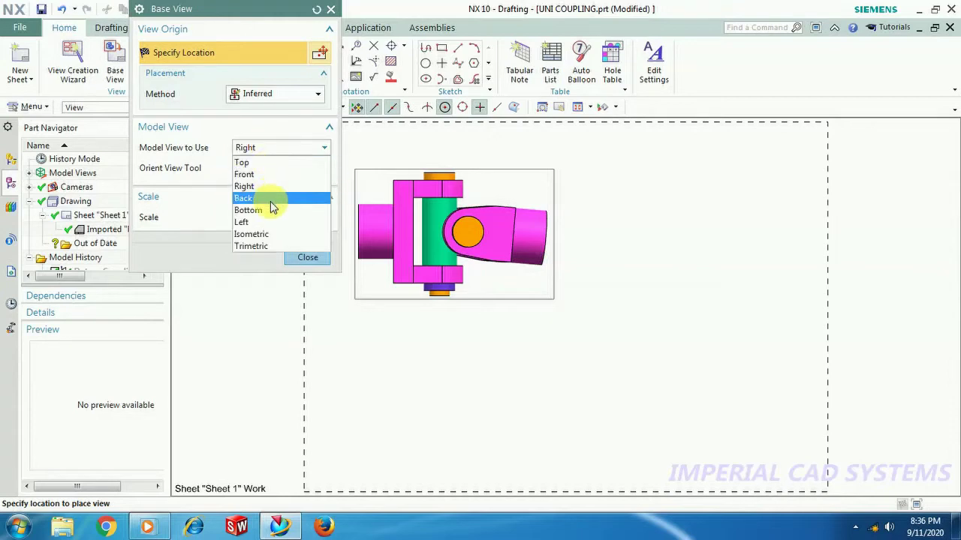
click(270, 200)
click(268, 149)
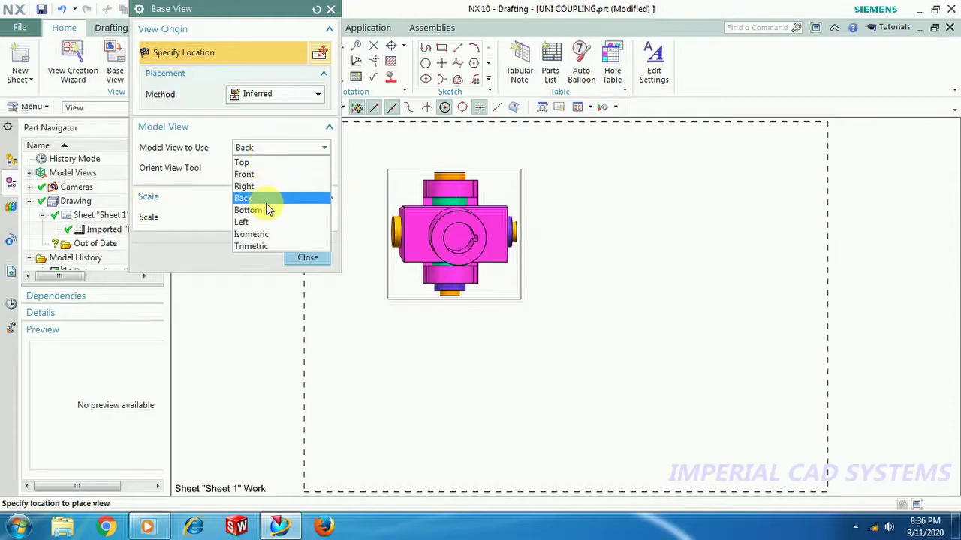
click(323, 147)
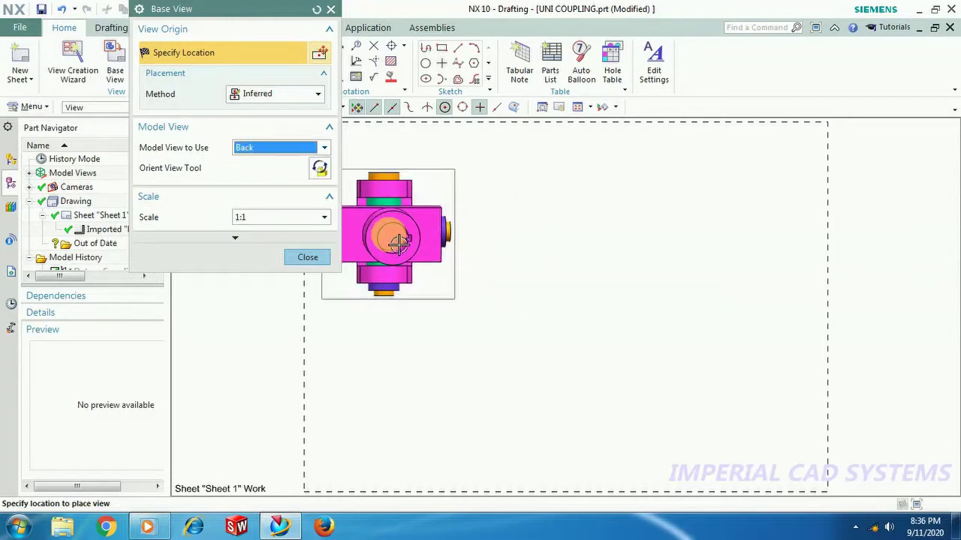
- Try Top and Front, settle on Right, and place the base view on the sheet
click(270, 148)
click(248, 159)
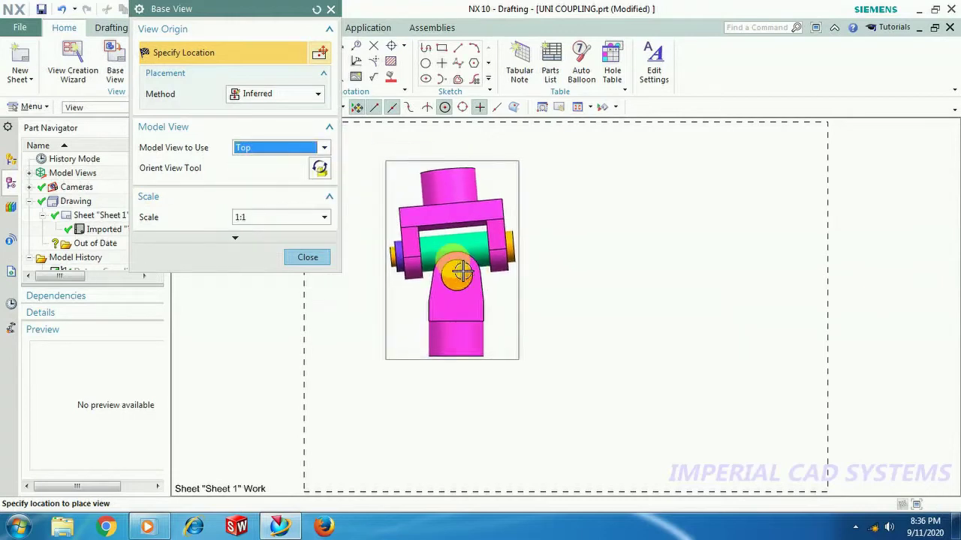
click(279, 148)
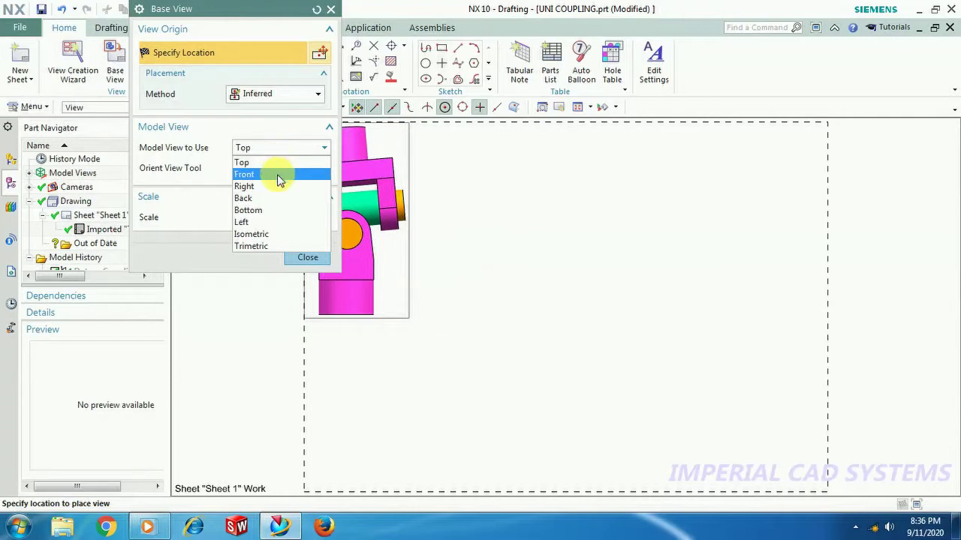
click(275, 174)
click(248, 148)
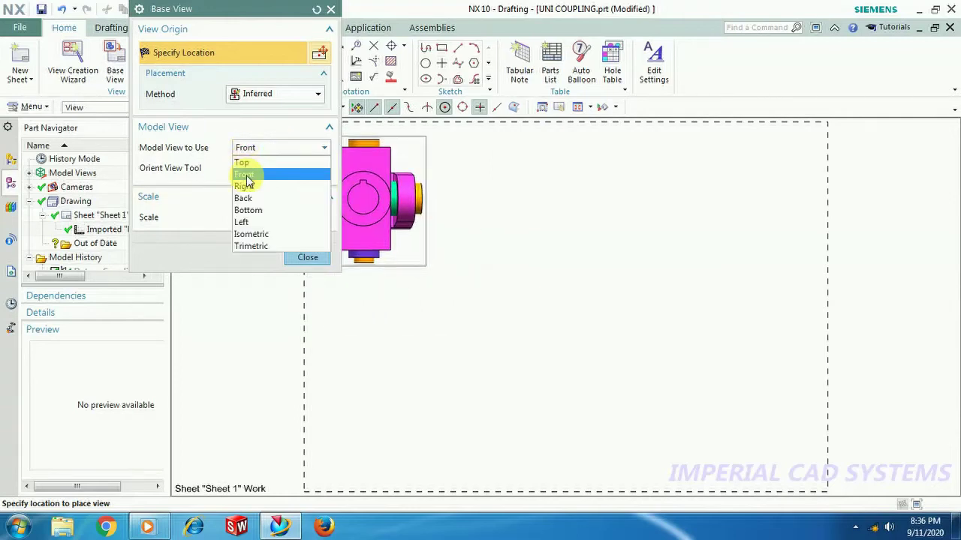
click(249, 187)
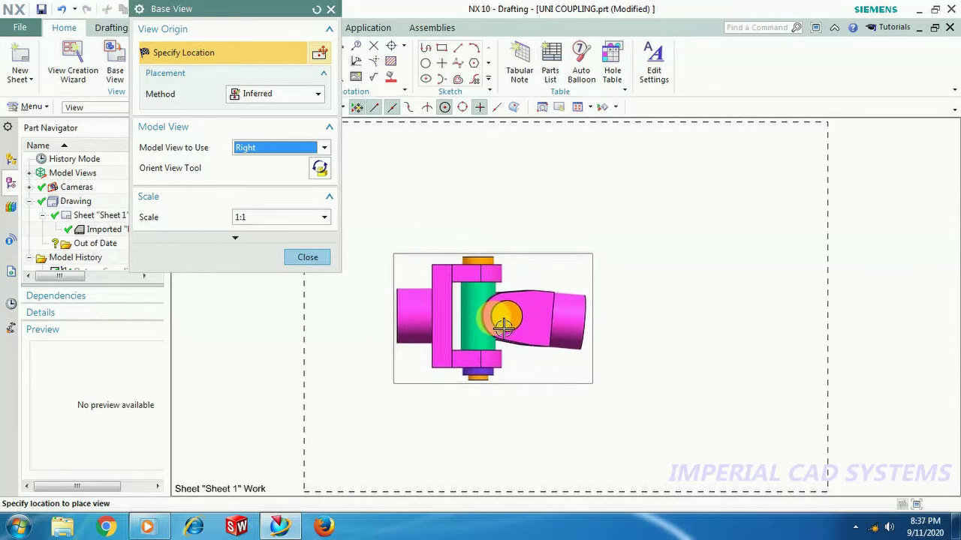
click(501, 315)
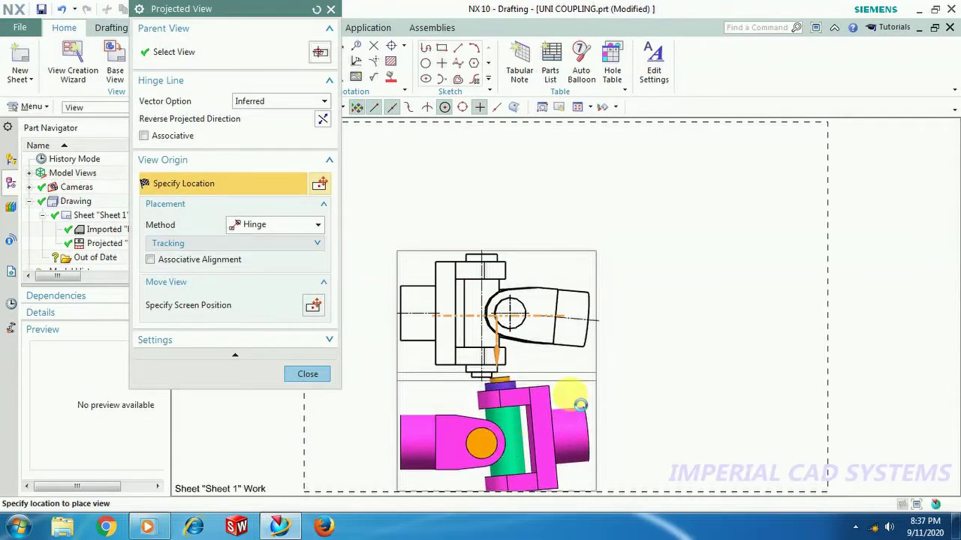
- Place a projected view below the base view, align it, and open Show and Hide
click(580, 405)
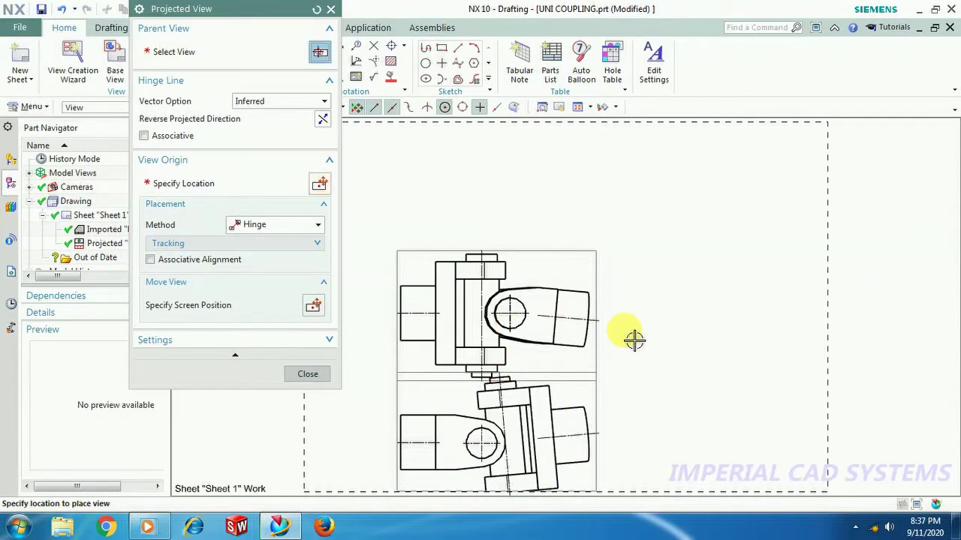
click(297, 376)
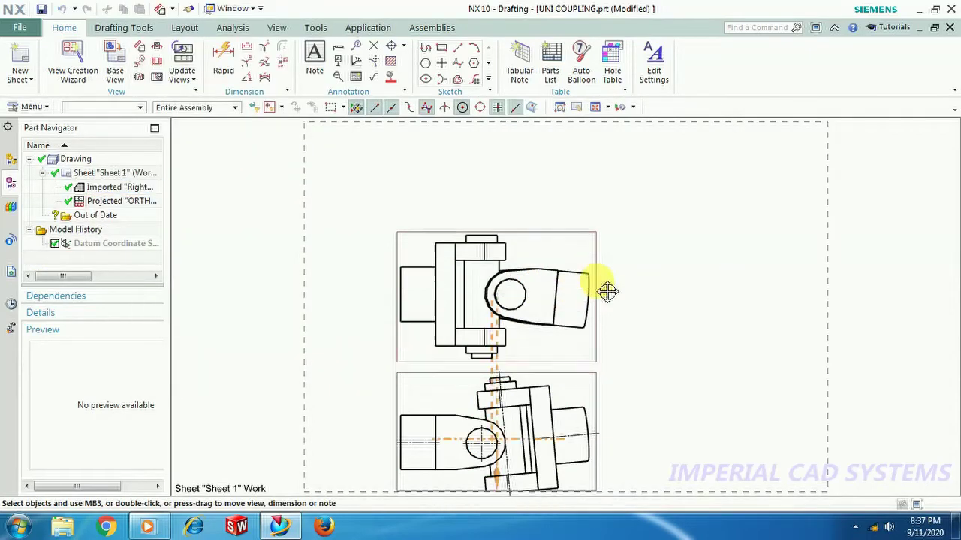
drag(609, 392, 611, 393)
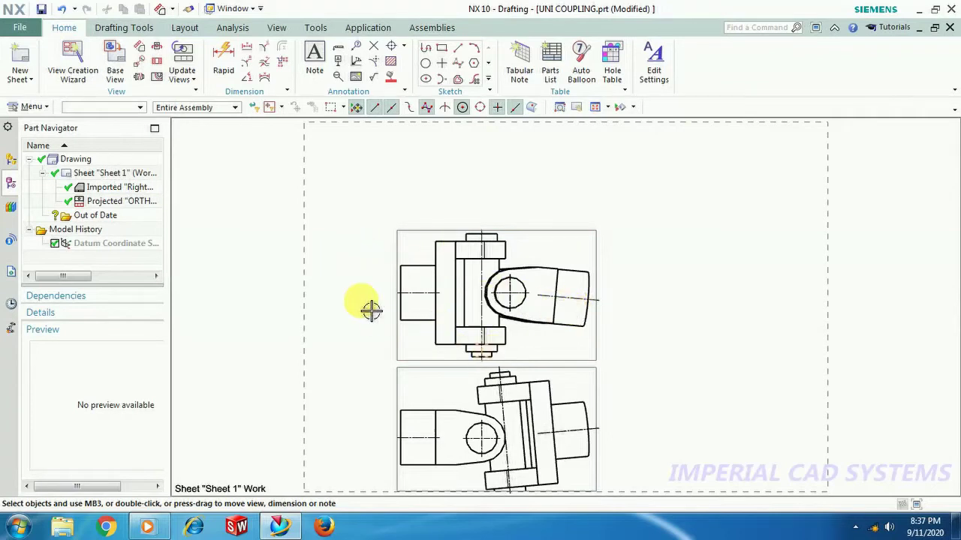
key(ctrl+w)
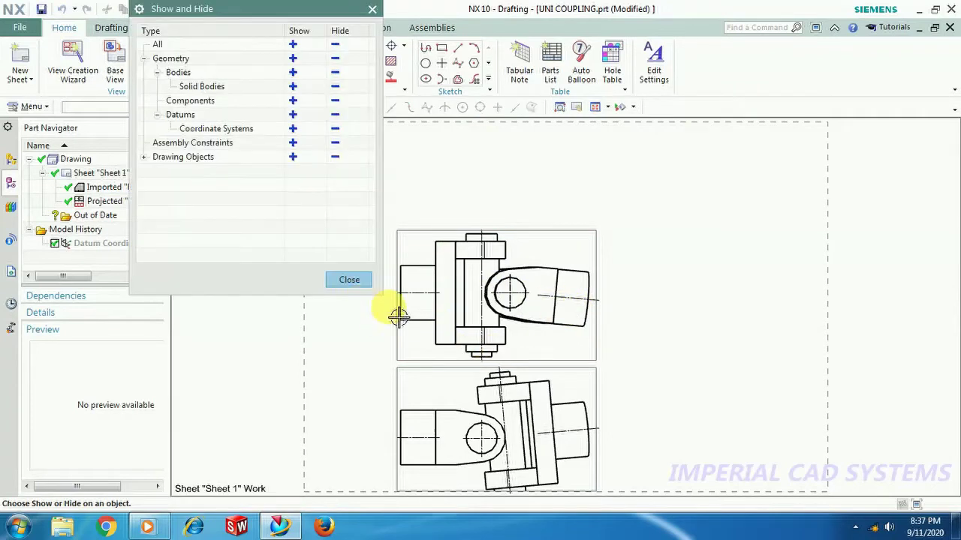
- Hide all centerlines under Drawing Objects > Annotation
click(143, 157)
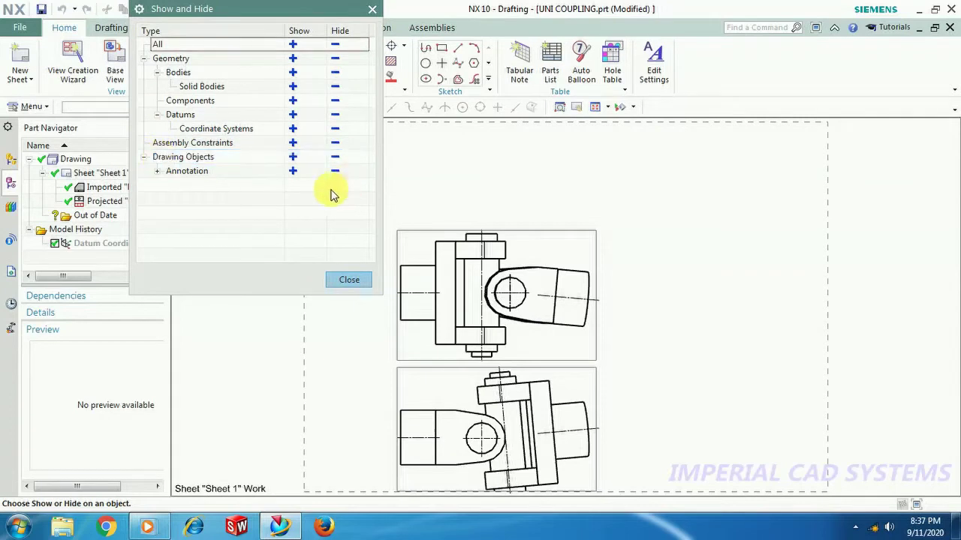
click(159, 175)
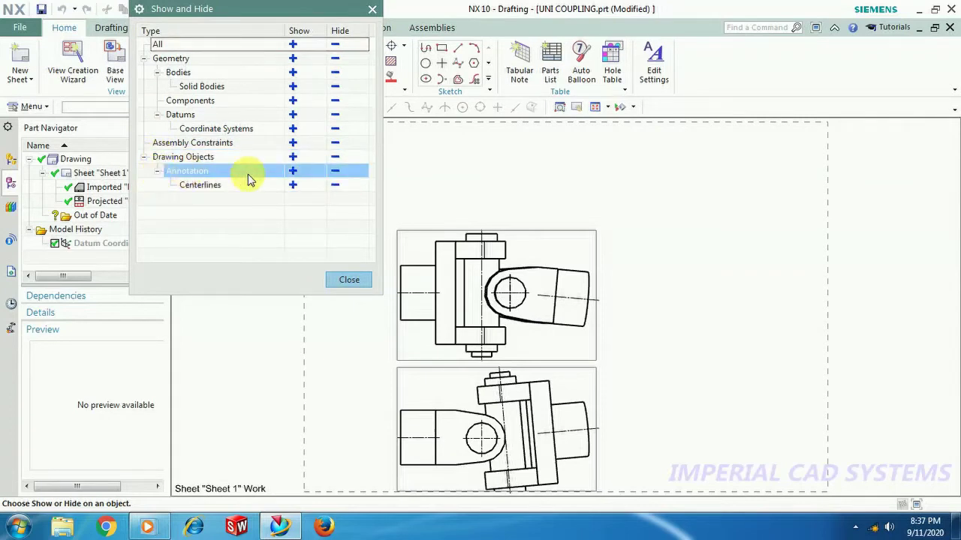
click(335, 185)
click(349, 280)
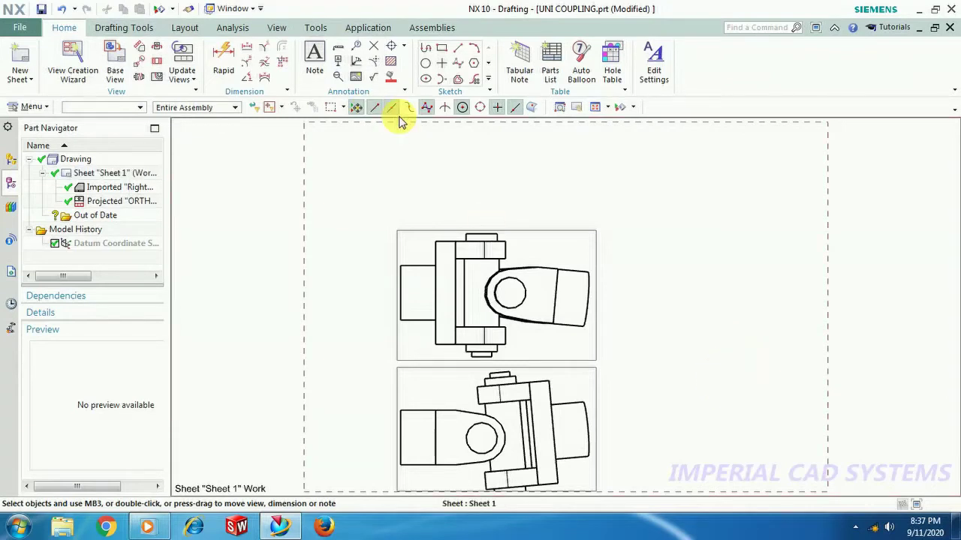
key(ctrl+m)
- Rotate the CENTER BLOCK -10° about the ZC axis with Move Component
middle_drag(607, 365, 580, 453)
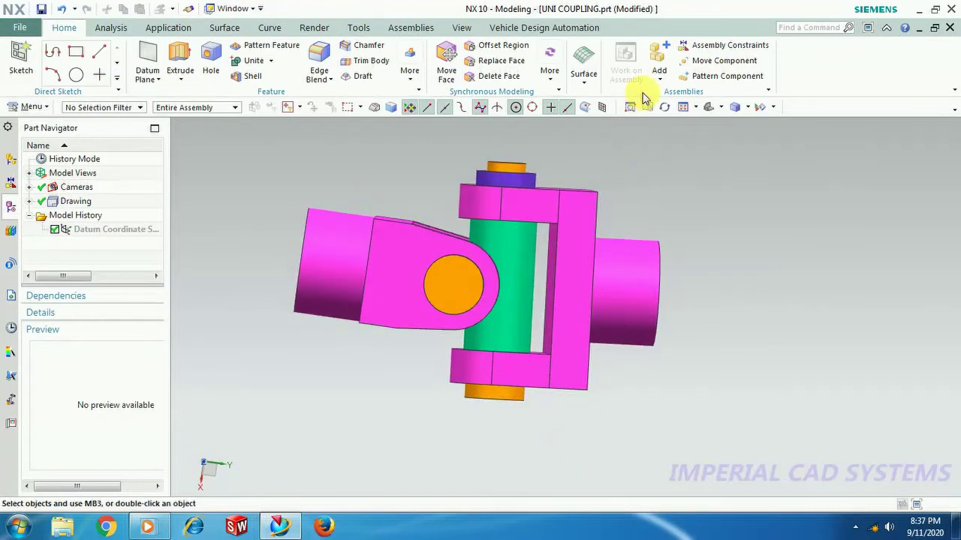
click(717, 61)
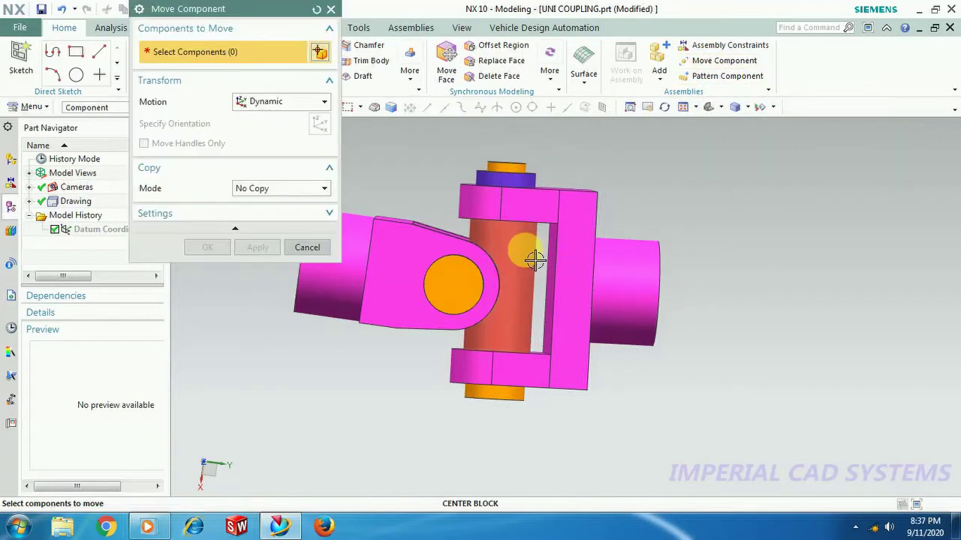
click(530, 259)
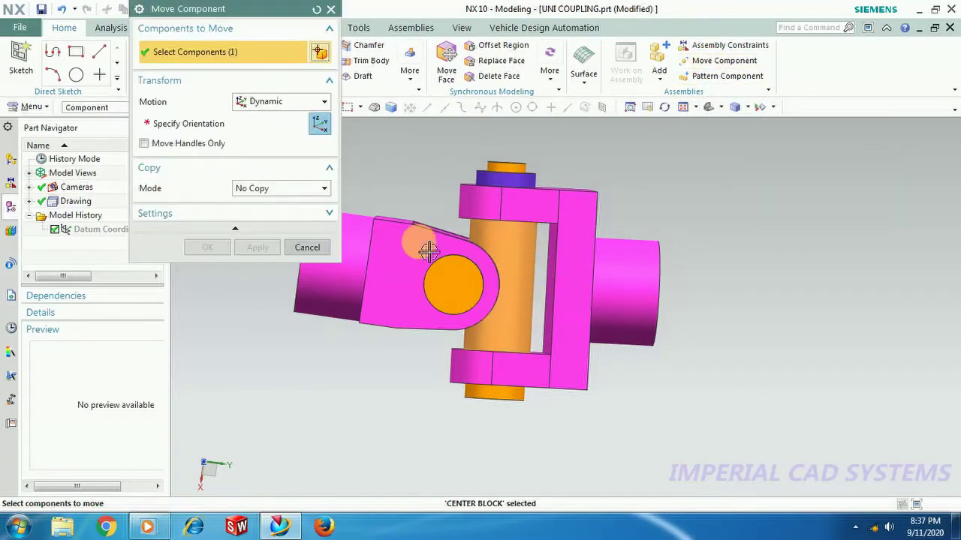
click(238, 129)
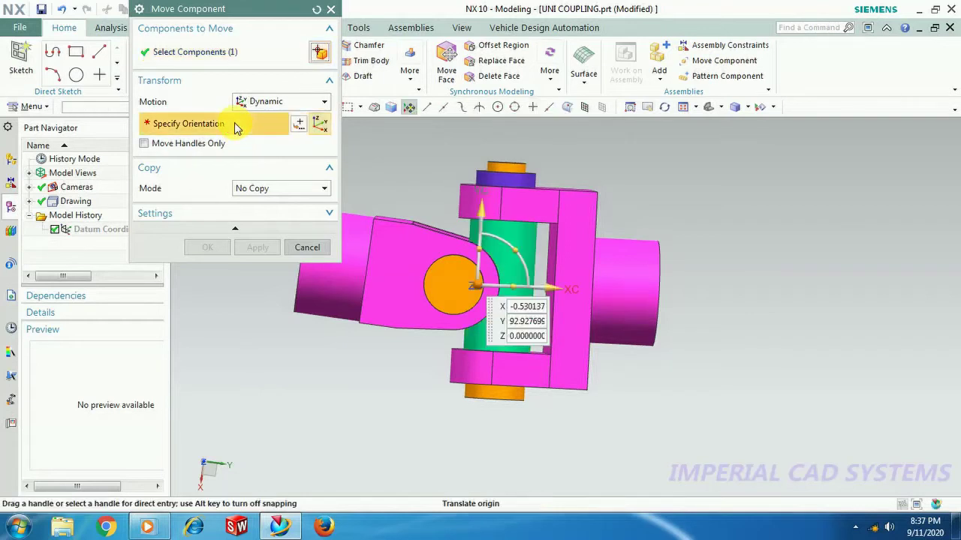
drag(528, 263, 534, 271)
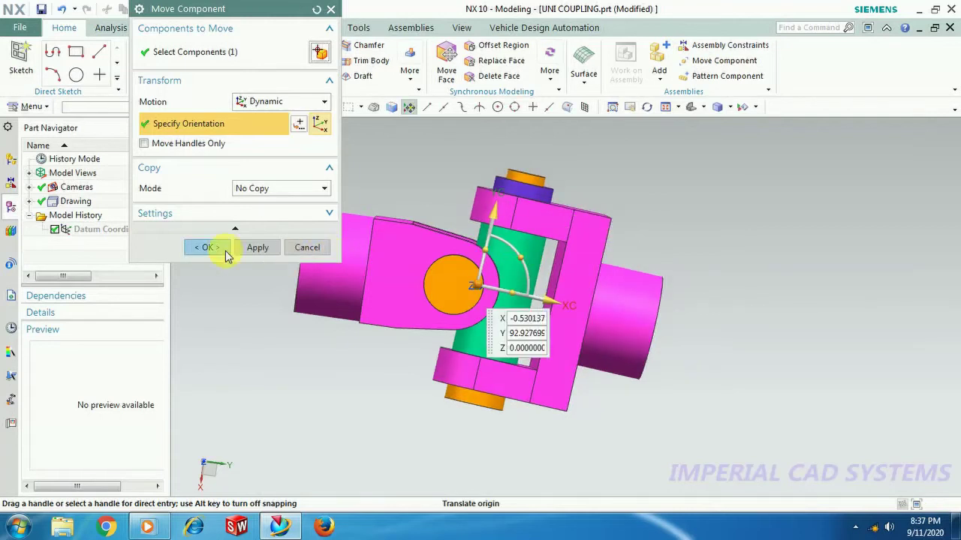
click(217, 251)
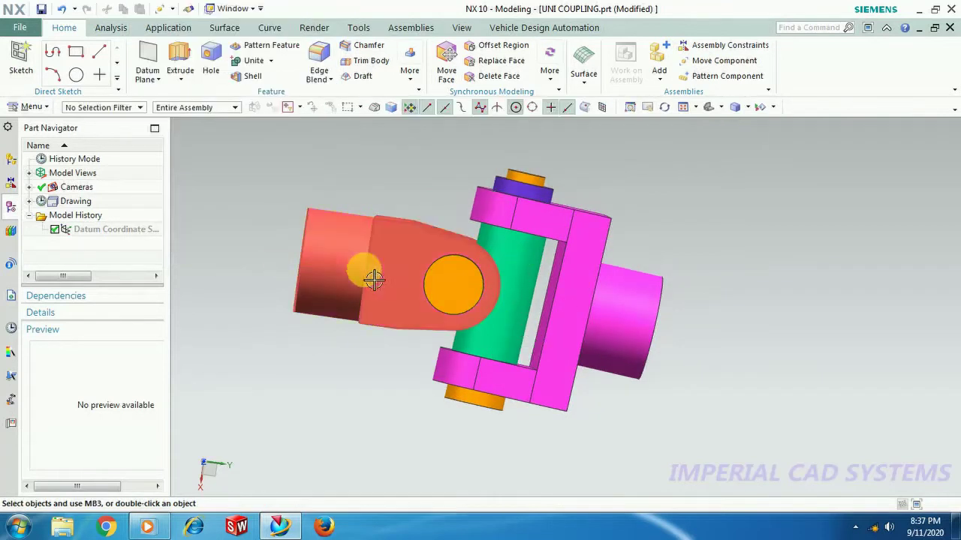
click(19, 27)
- Return to Drafting with the views updated, and drag the top view back into position
click(184, 270)
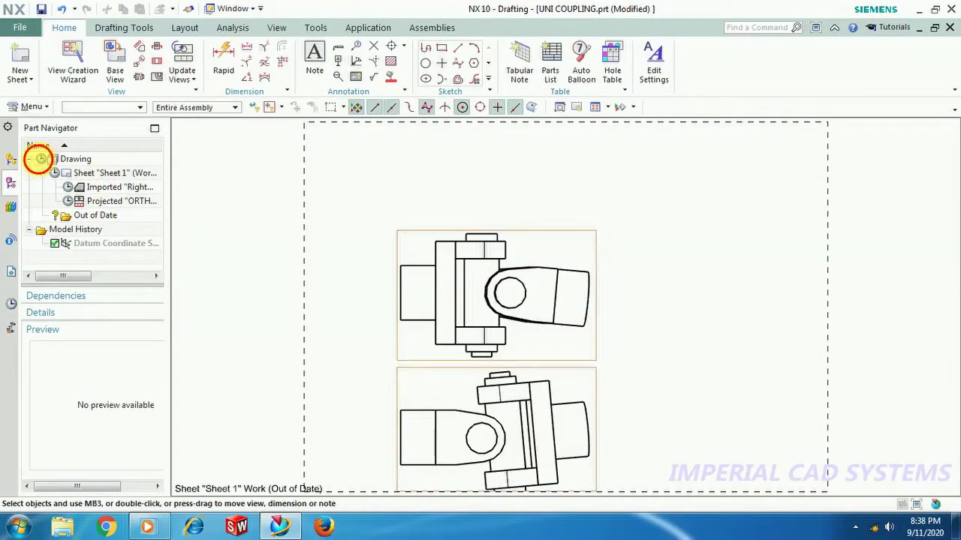
scroll(570, 351, down, 1)
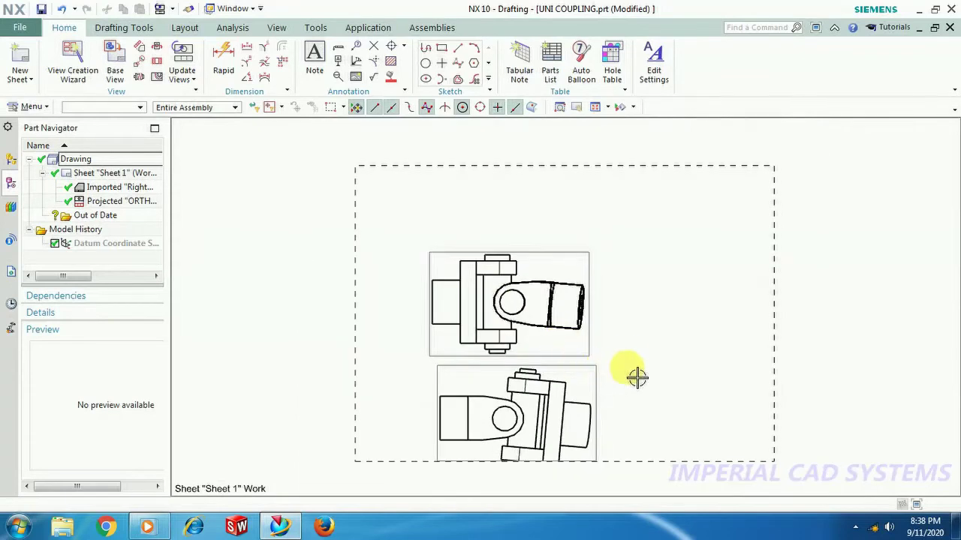
scroll(622, 353, up, 1)
mouse_move(595, 333)
mouse_down()
mouse_move(686, 303)
mouse_move(776, 307)
mouse_move(642, 315)
mouse_move(607, 328)
mouse_move(629, 339)
mouse_move(603, 334)
mouse_move(594, 347)
mouse_up()
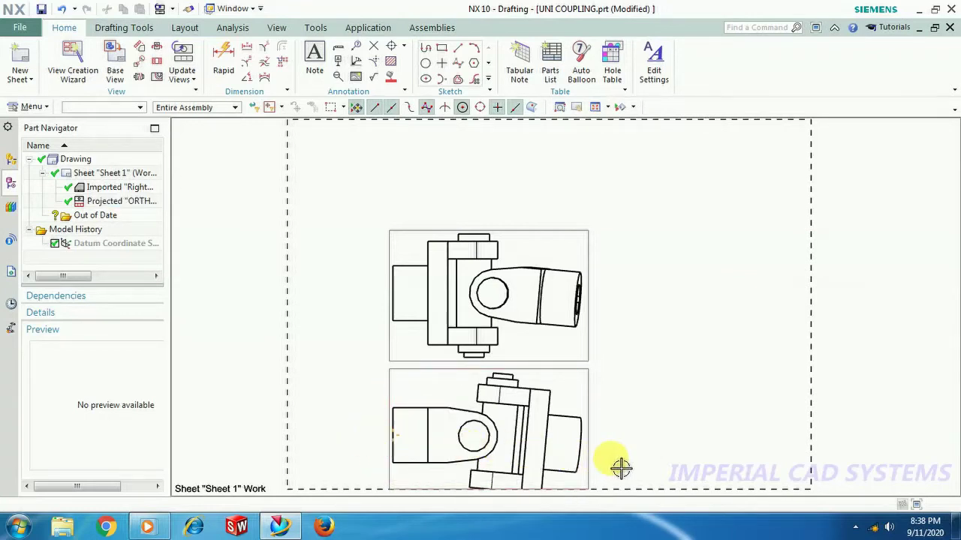
- Create a Simple/Stepped Section A-A cut through the pin's arc centre, placed at the sheet top
click(157, 66)
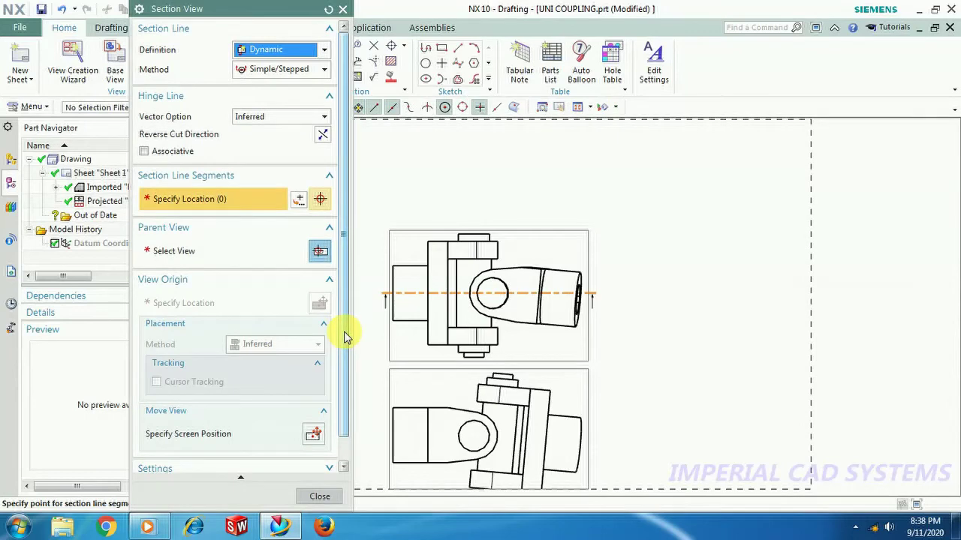
drag(223, 15, 157, 28)
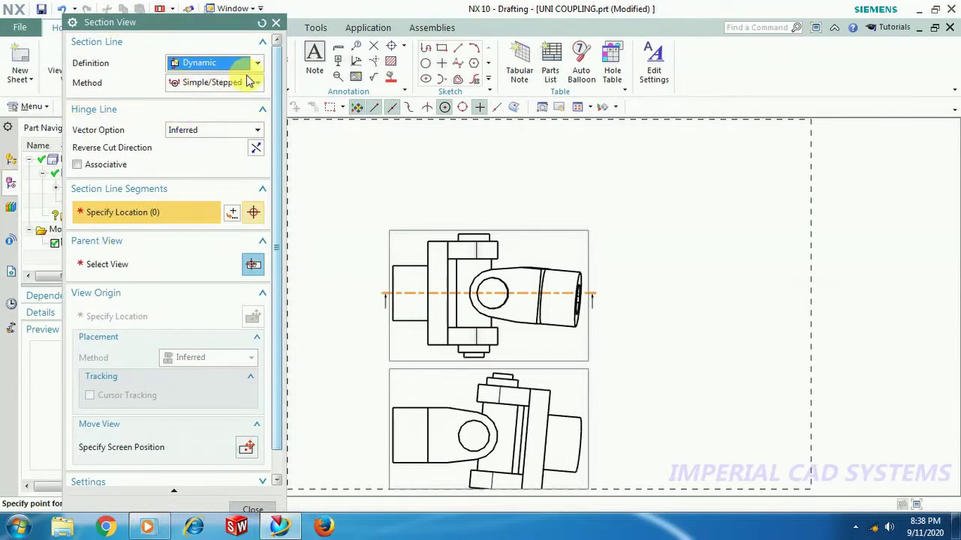
click(189, 89)
click(189, 89)
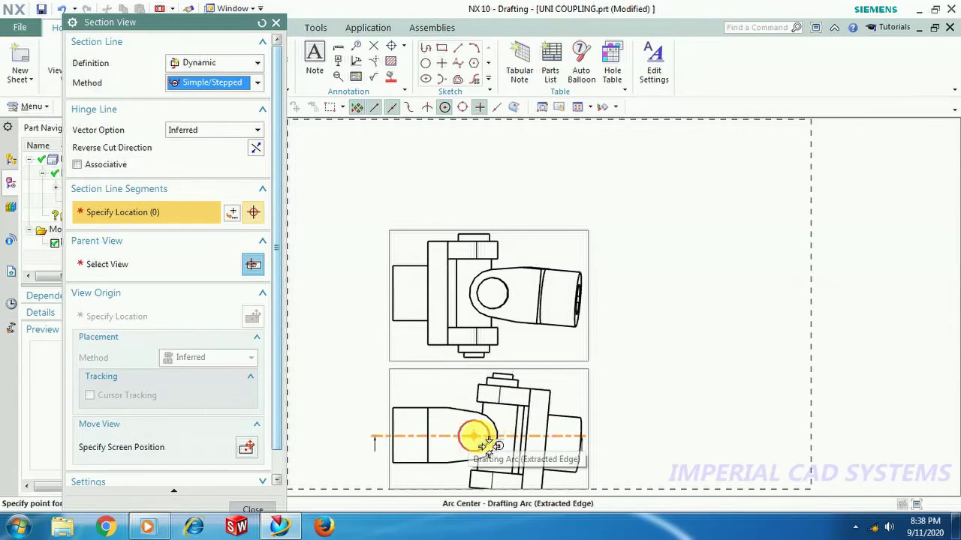
click(484, 441)
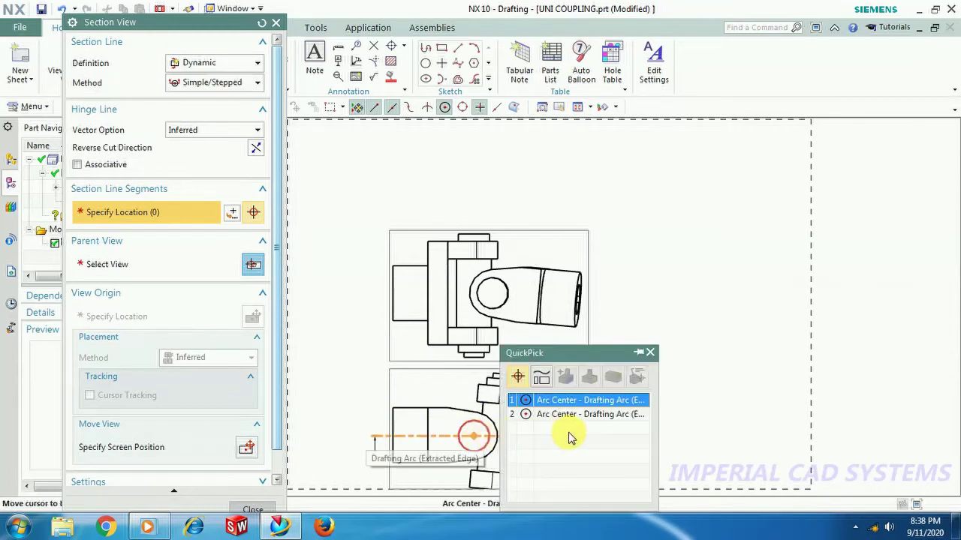
click(564, 400)
click(621, 412)
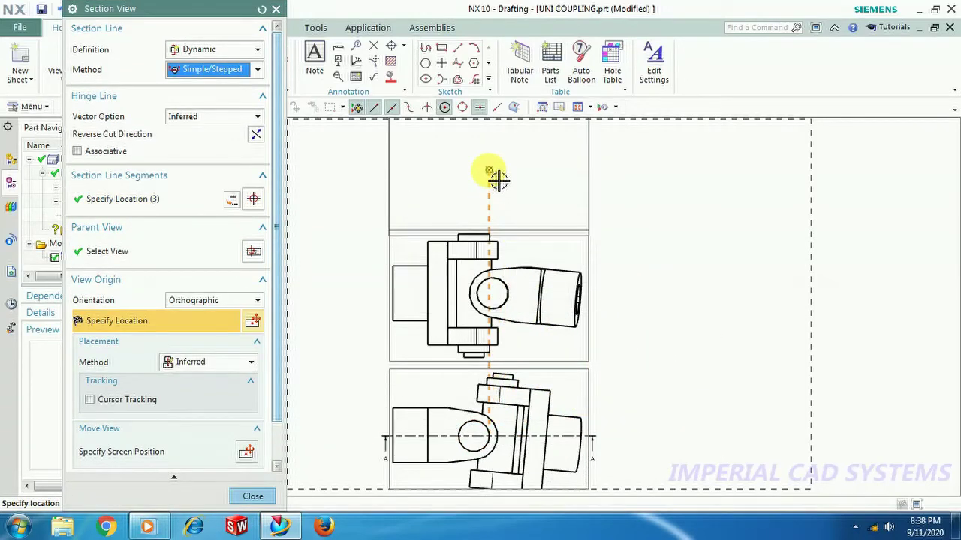
click(559, 204)
click(253, 495)
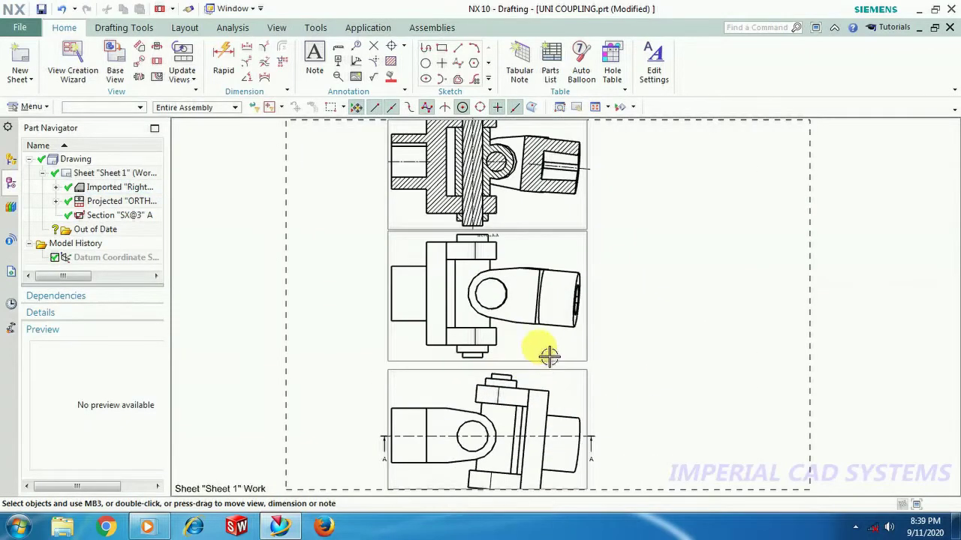
- Delete the middle right view and move the lower view up into the gap
right_click(591, 343)
click(608, 280)
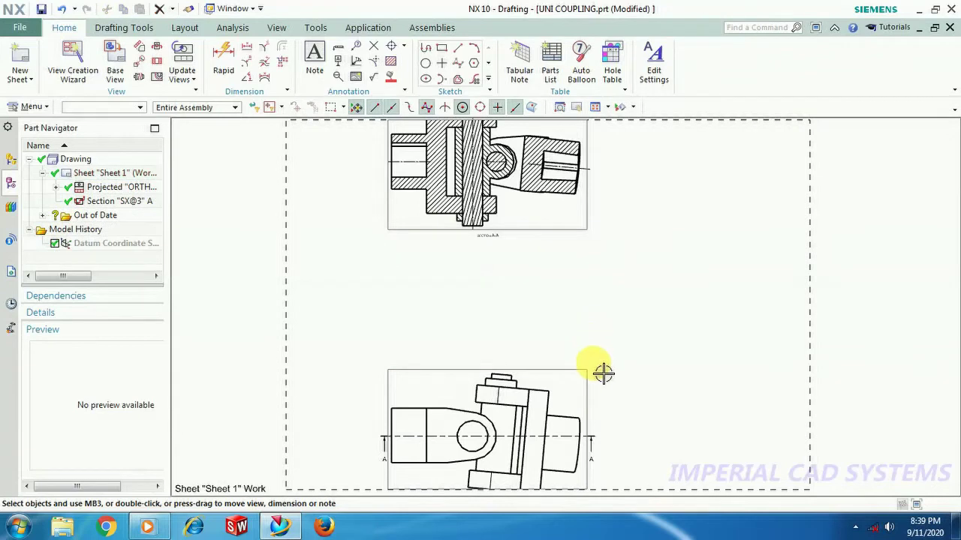
drag(598, 376, 593, 339)
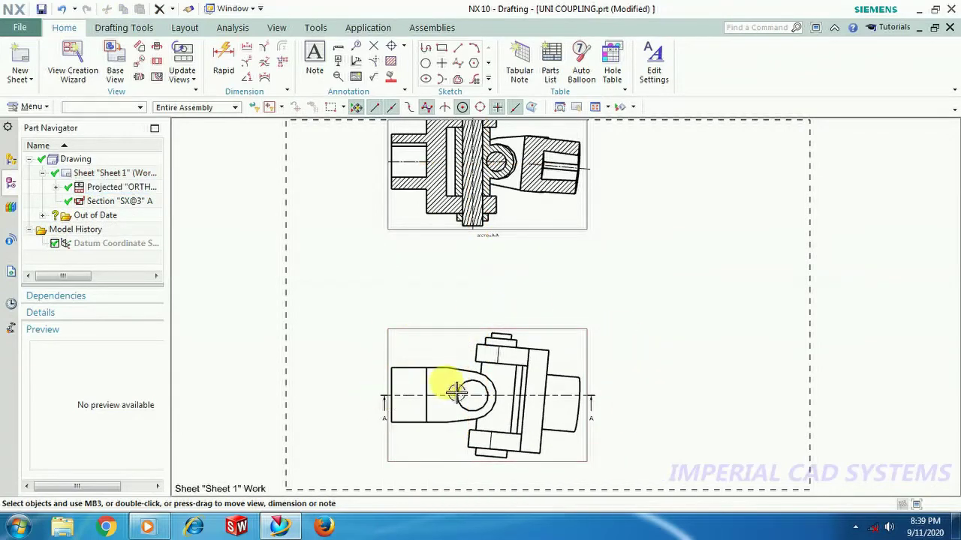
- Move Section A-A down below the sheet's top border and check the layout by zooming
drag(565, 242, 569, 322)
scroll(467, 248, up, 3)
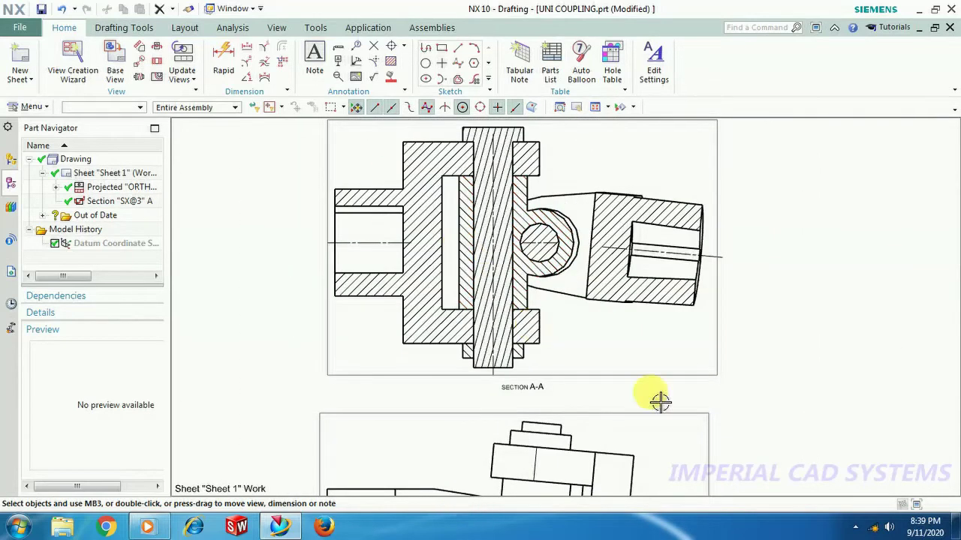
scroll(739, 334, down, 2)
scroll(741, 337, up, 2)
scroll(744, 339, down, 2)
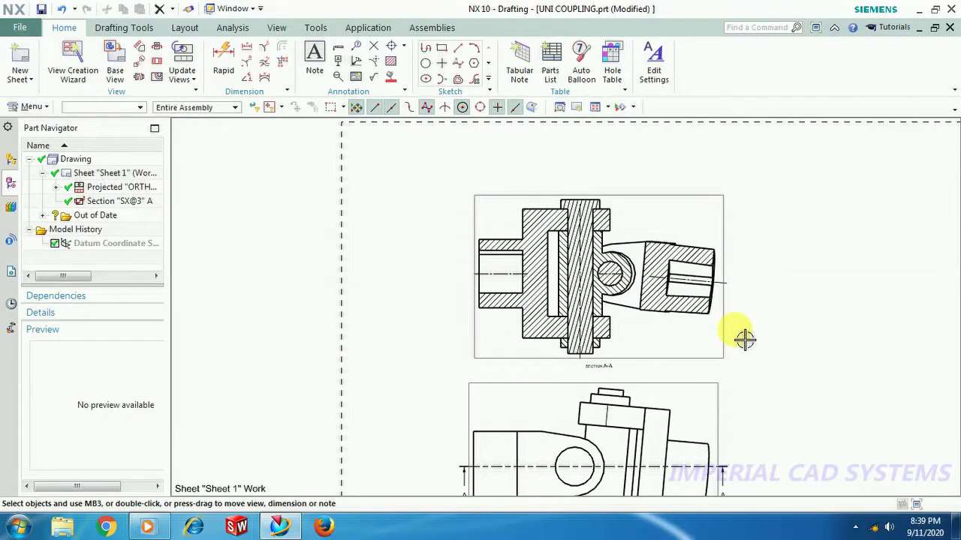
scroll(660, 296, up, 2)
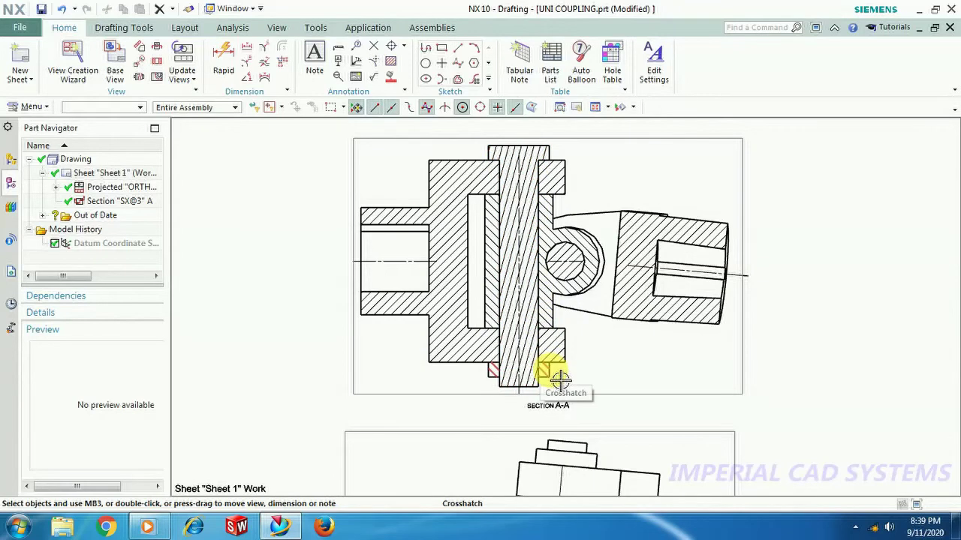
scroll(617, 383, down, 2)
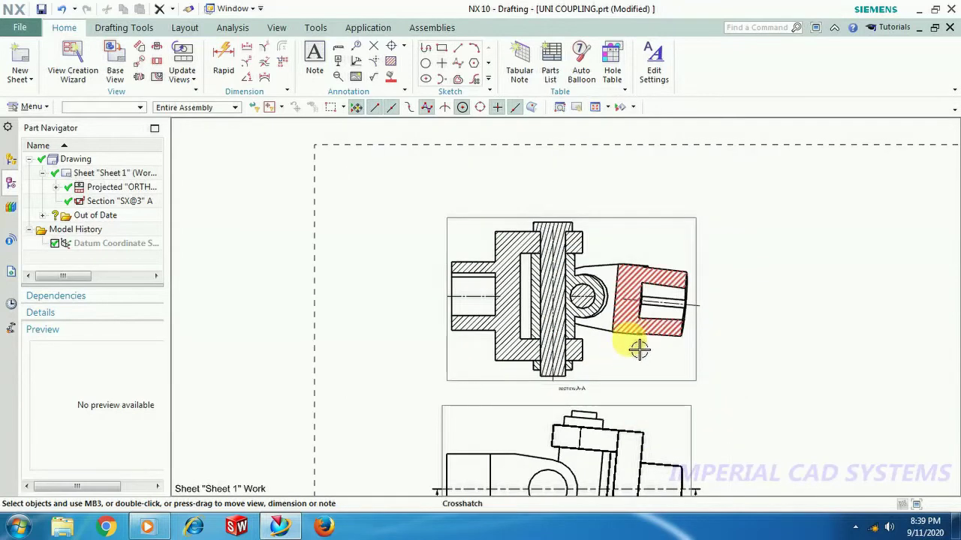
scroll(655, 381, down, 2)
scroll(641, 438, up, 3)
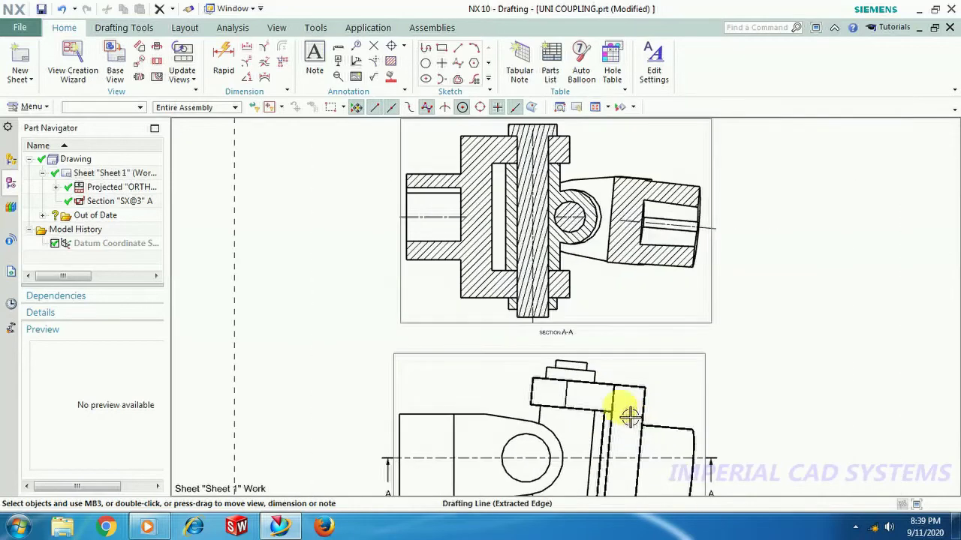
scroll(619, 330, down, 2)
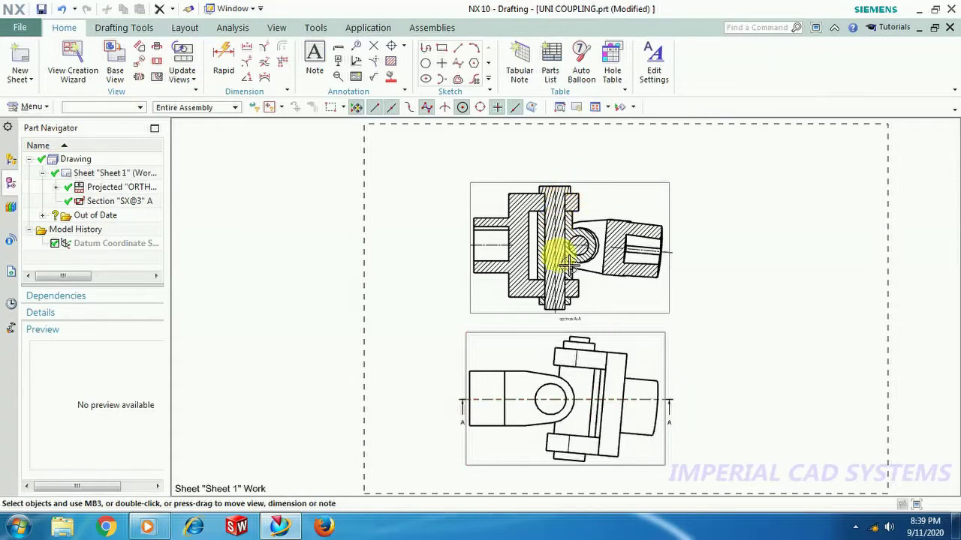
scroll(575, 325, up, 1)
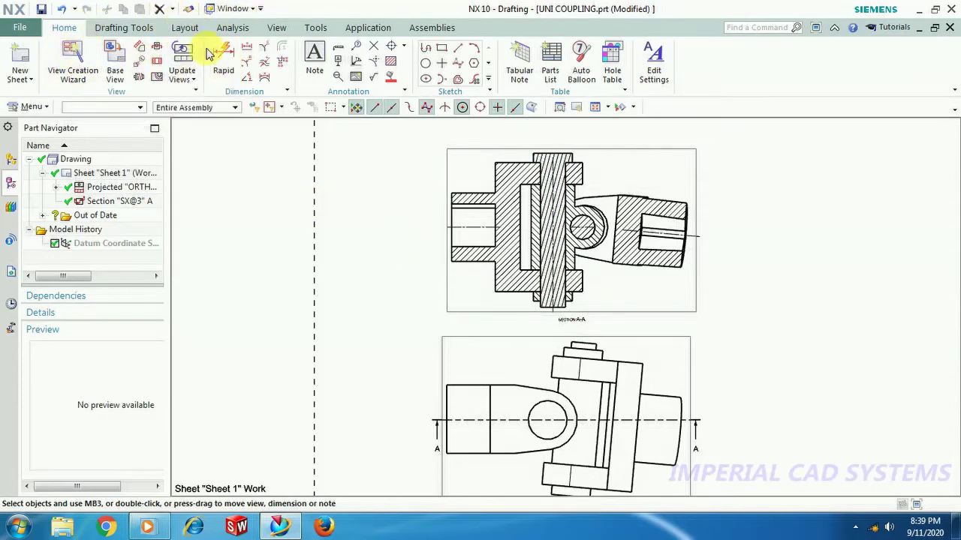
- Add Section in View to the View group's Edit View drop-down and show the view-editing list
click(197, 93)
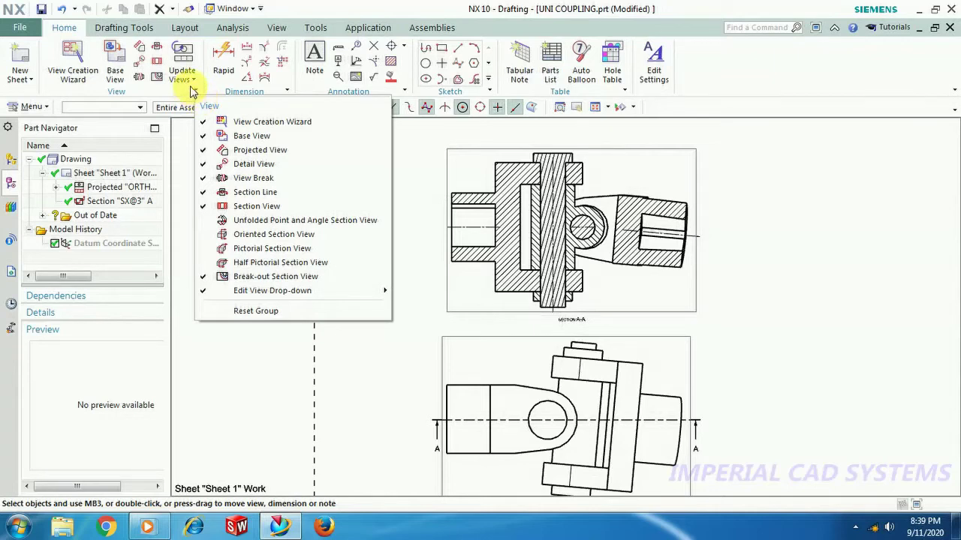
click(188, 78)
click(233, 272)
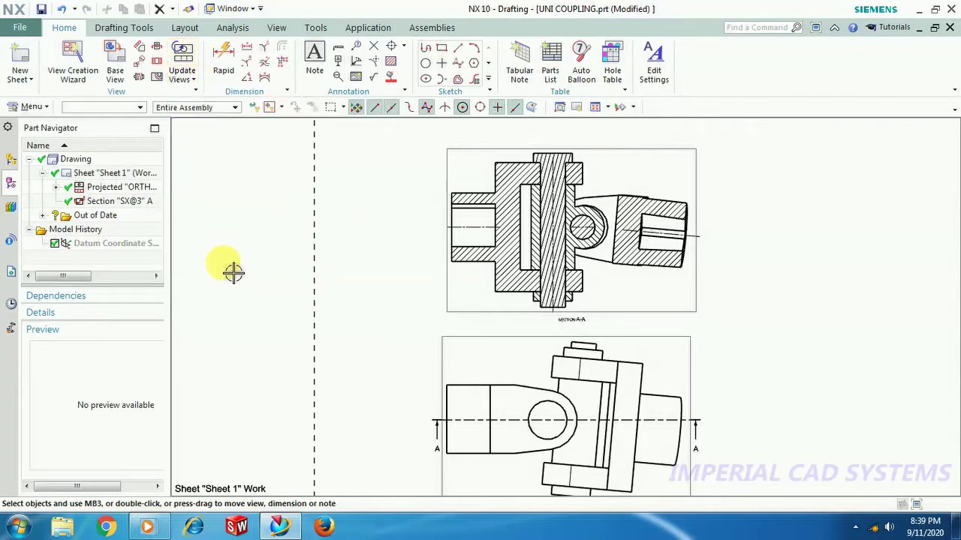
click(195, 91)
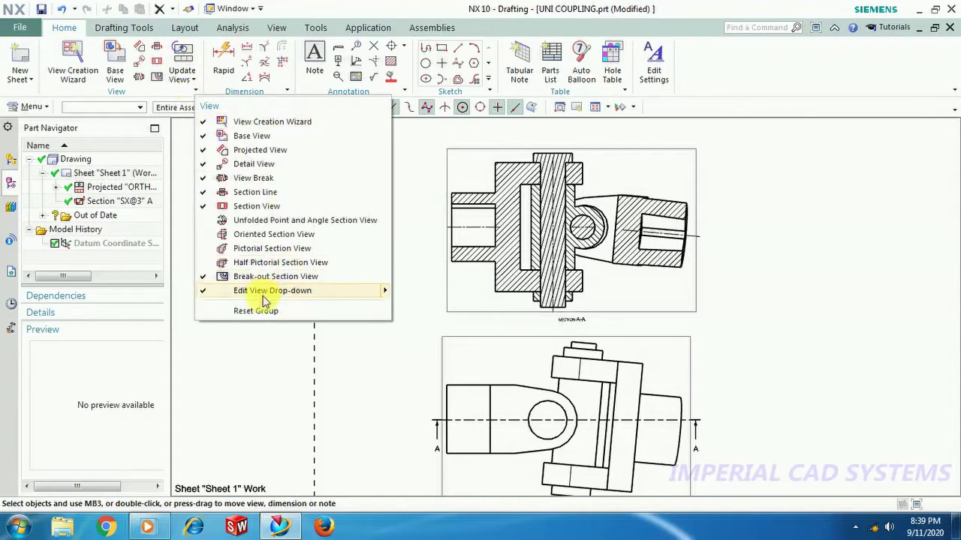
mouse_move(257, 293)
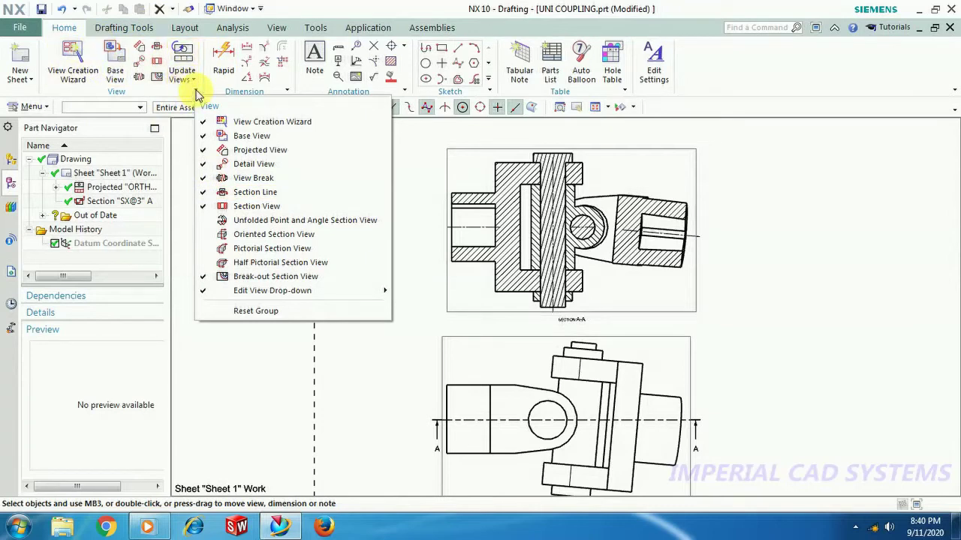
mouse_move(201, 289)
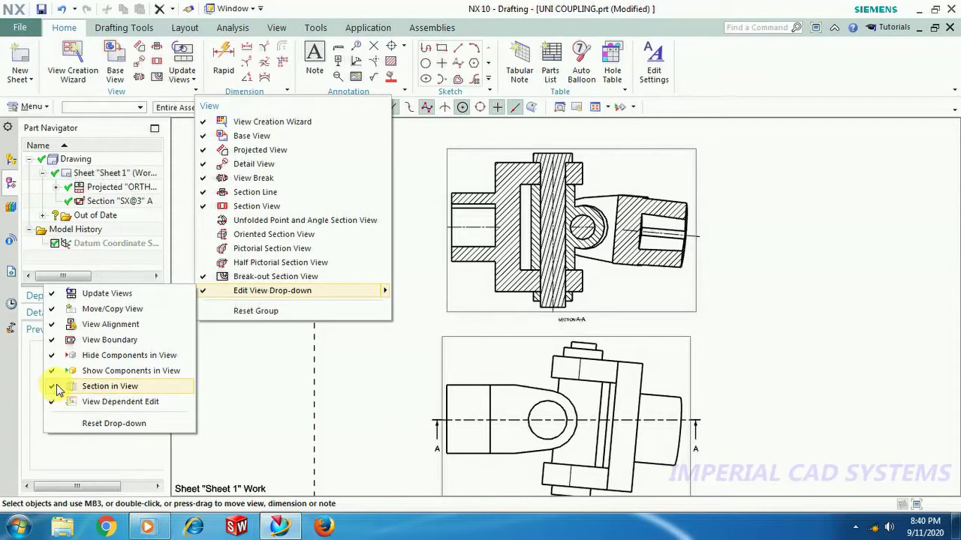
click(225, 373)
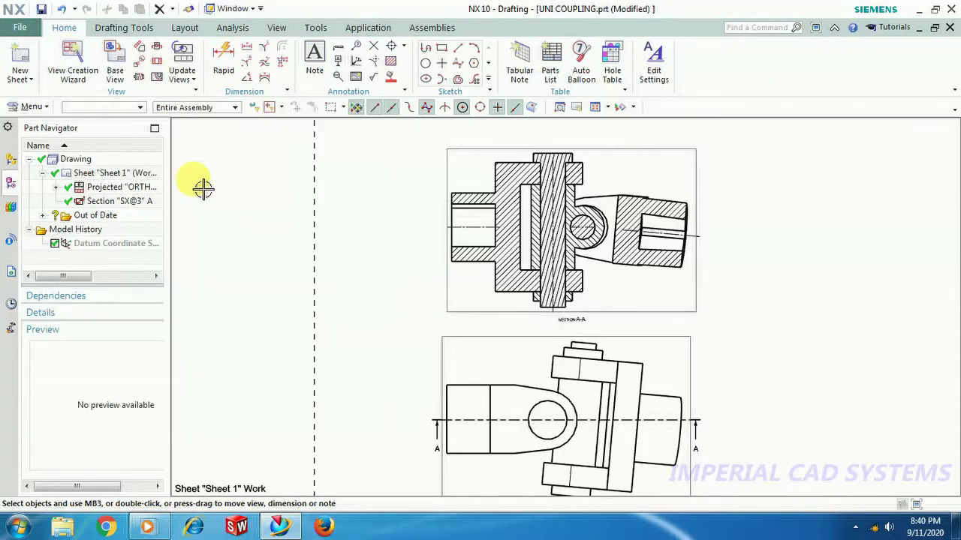
click(192, 79)
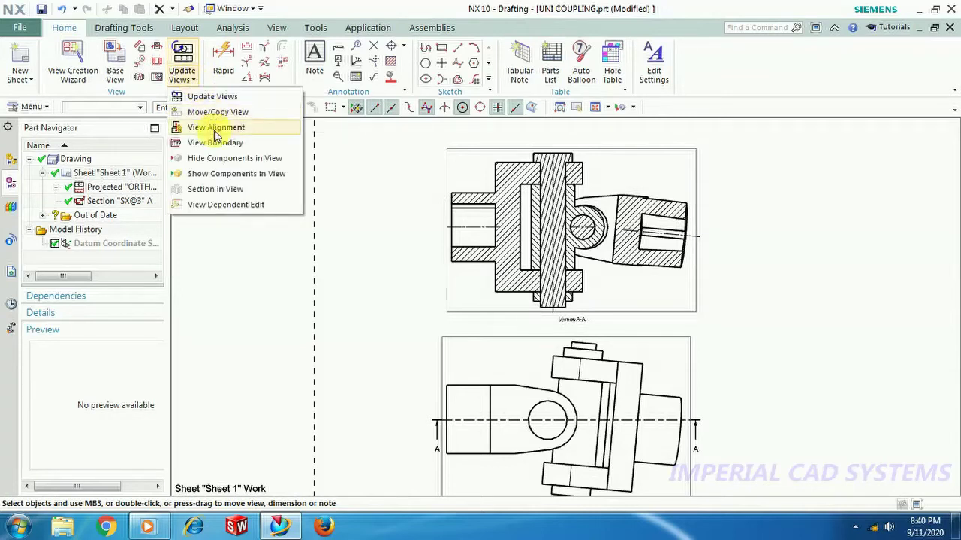
- Start Section in View and select Section A-A (SX@3) as the view to edit
click(216, 190)
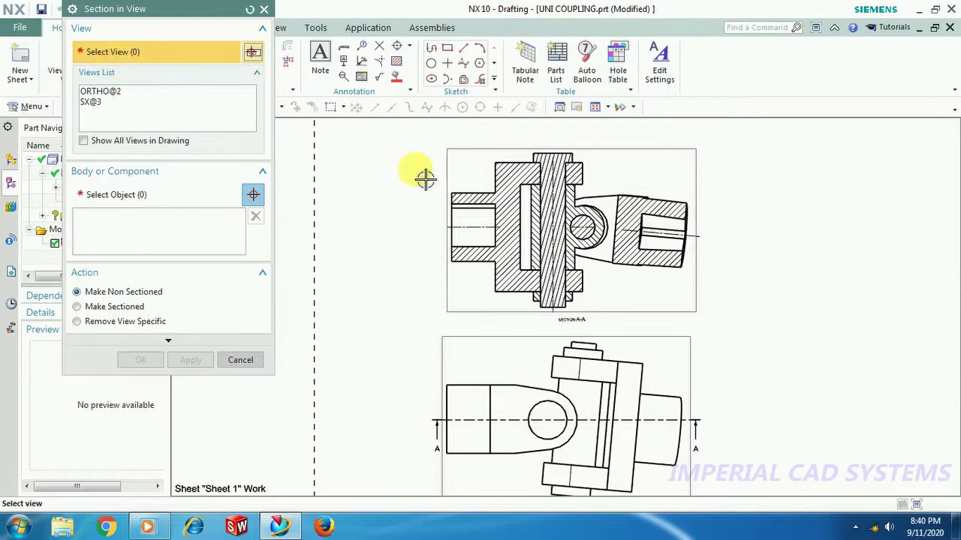
click(454, 183)
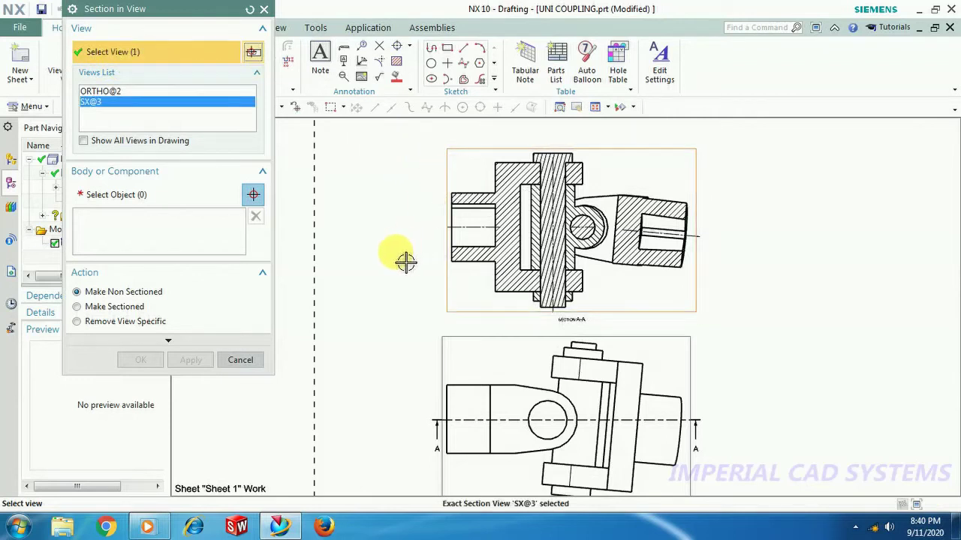
click(103, 203)
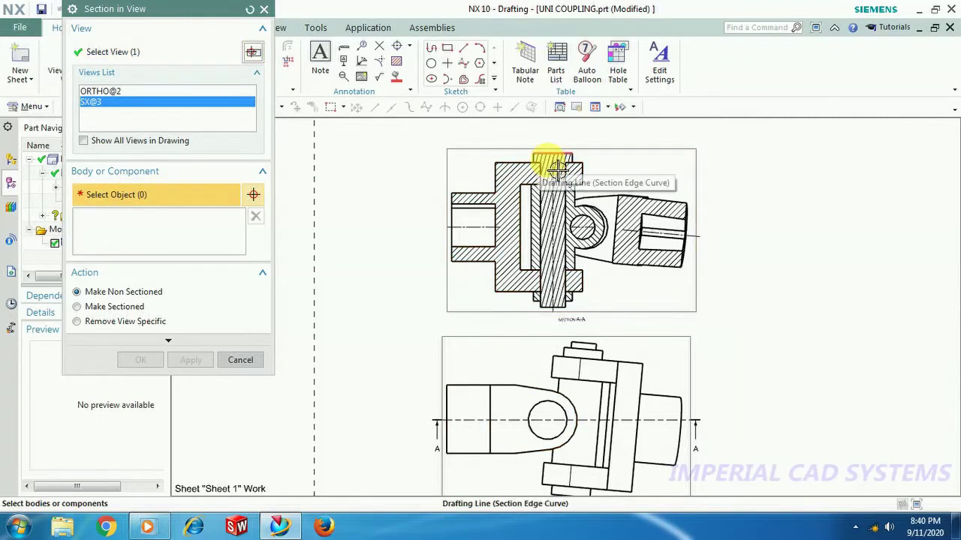
- Replace the mistakenly picked collar with the PIN body and apply Make Non Sectioned
scroll(566, 274, up, 2)
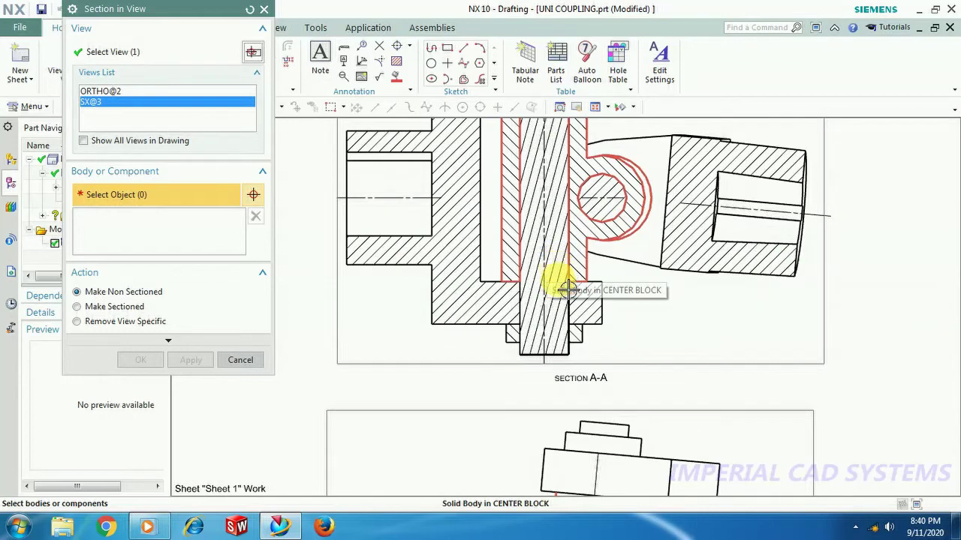
click(564, 334)
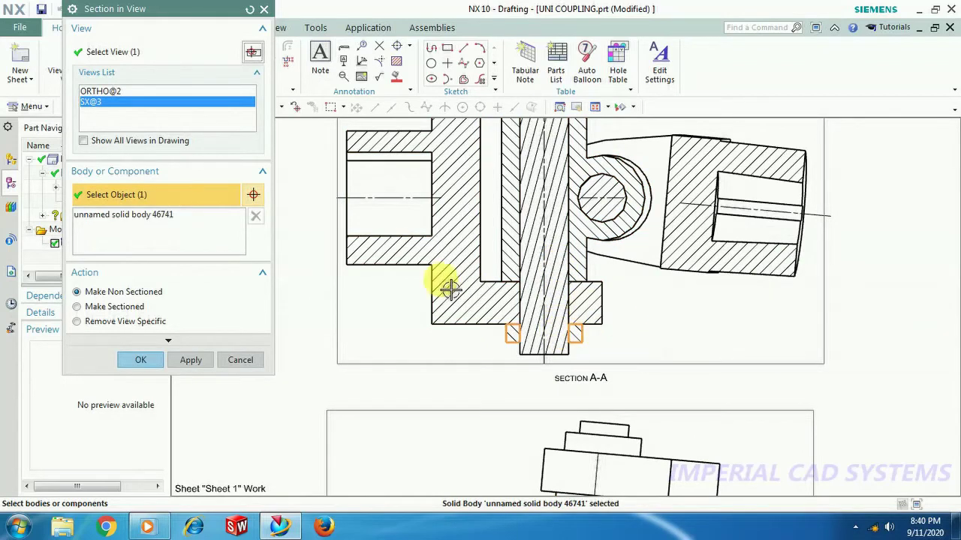
click(180, 215)
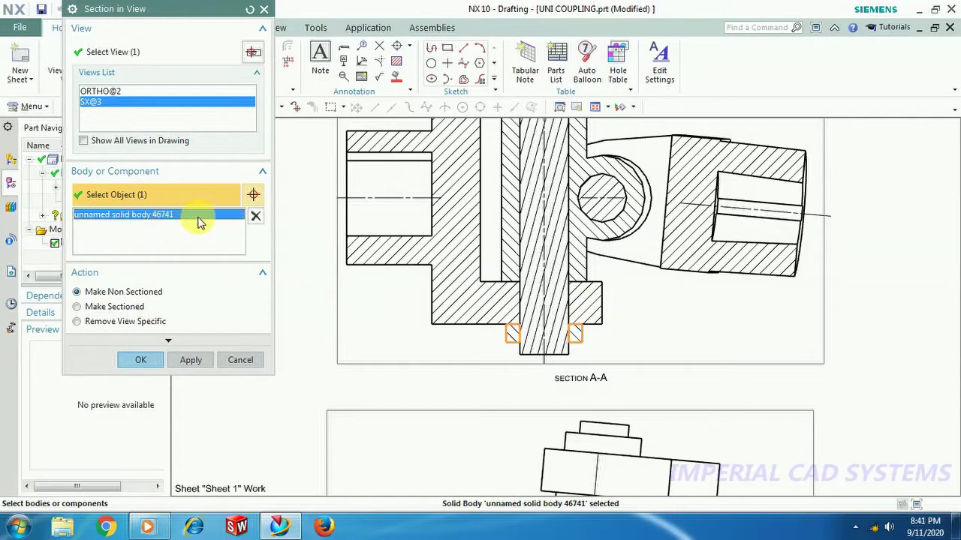
click(256, 216)
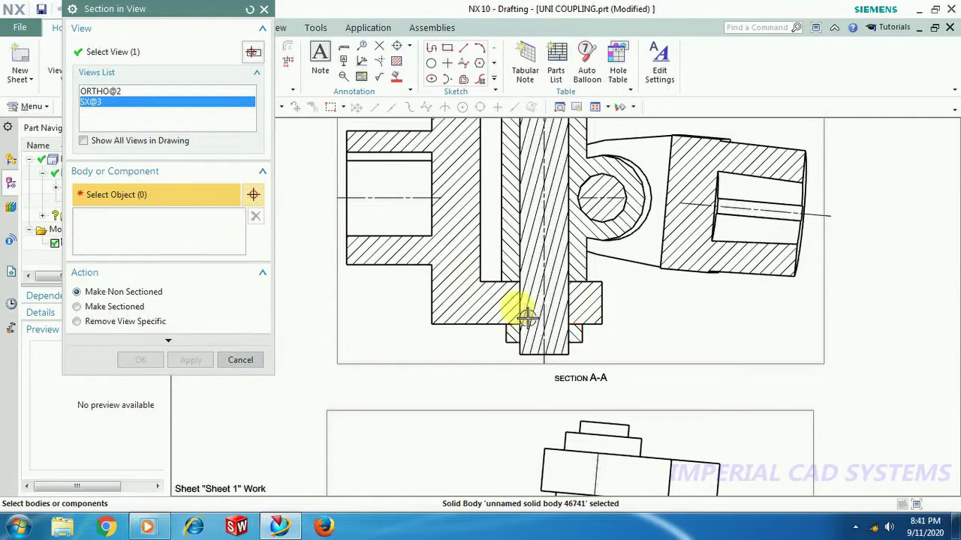
click(545, 352)
scroll(600, 367, up, 3)
scroll(599, 361, down, 5)
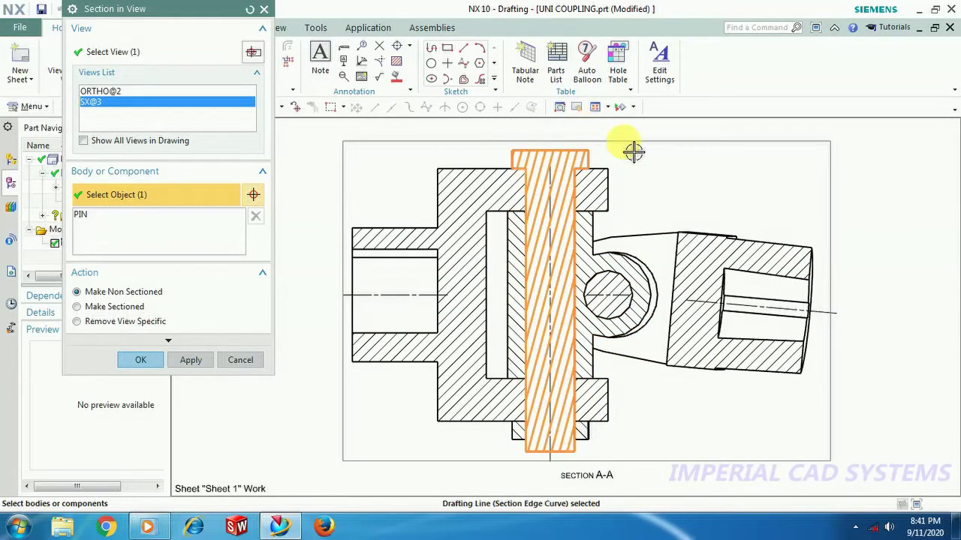
scroll(648, 435, down, 1)
scroll(647, 435, up, 1)
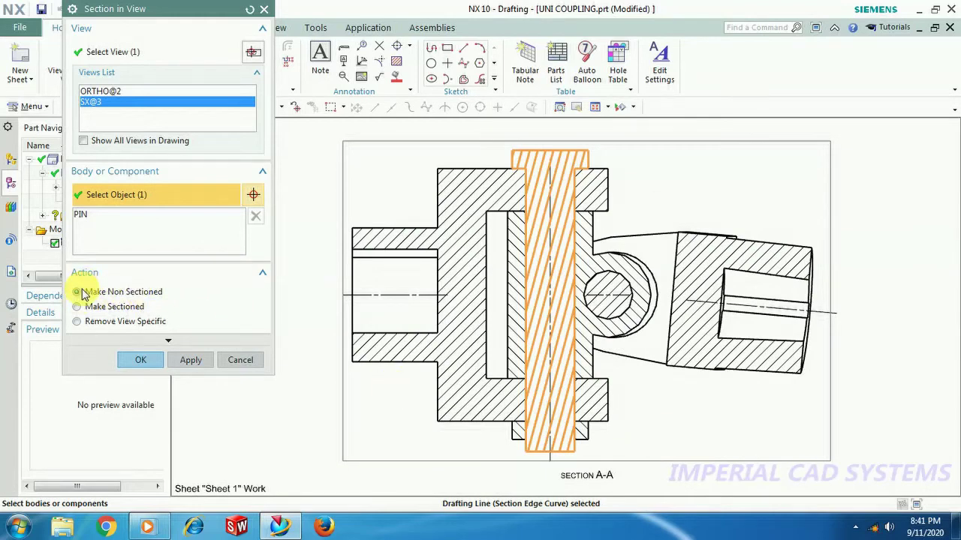
click(137, 362)
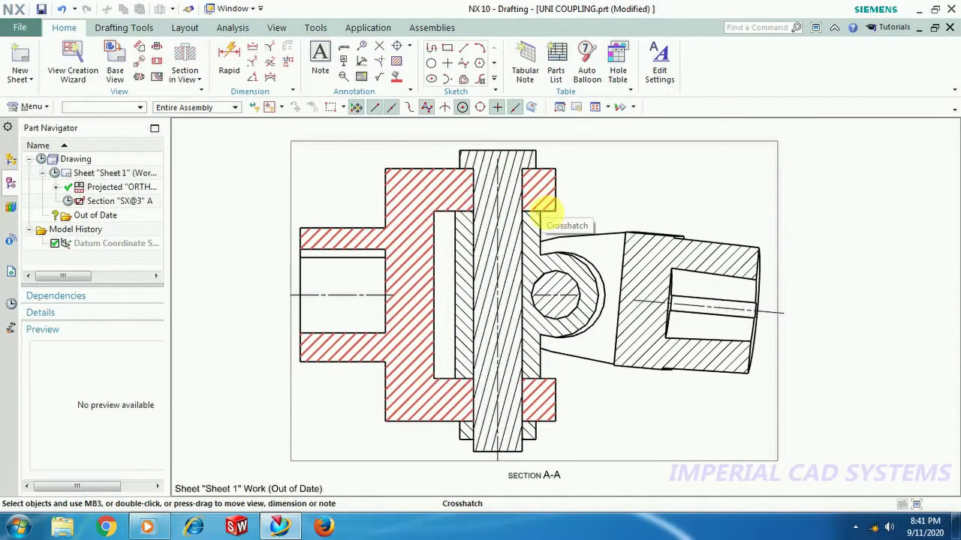
- Zoom in and out on Section A-A to inspect the unhatched PIN
scroll(460, 263, down, 1)
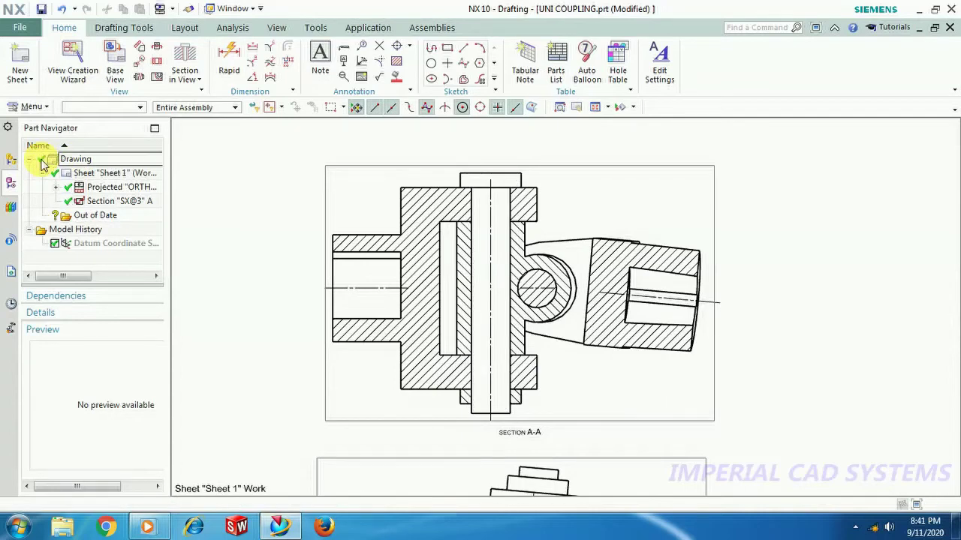
scroll(661, 353, down, 4)
scroll(656, 401, up, 2)
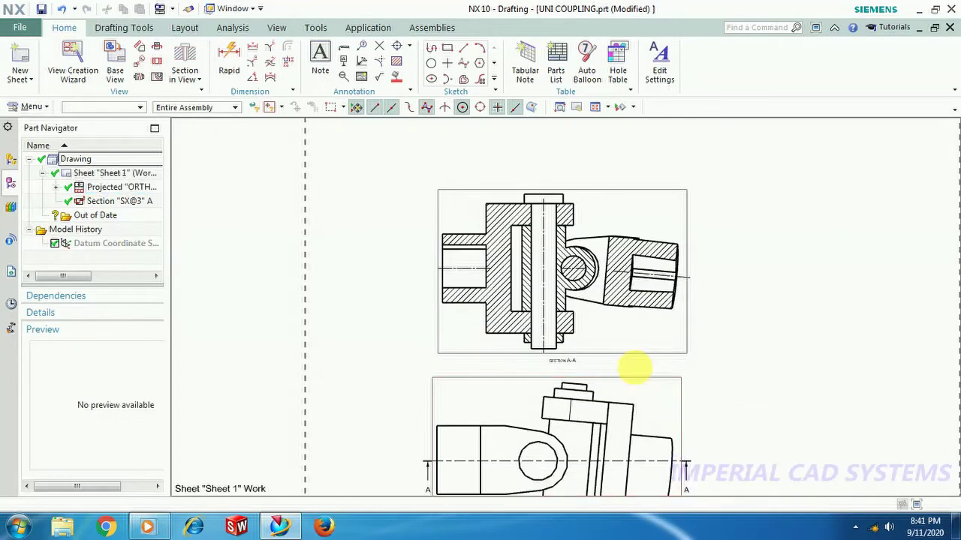
scroll(635, 346, up, 3)
scroll(637, 366, down, 1)
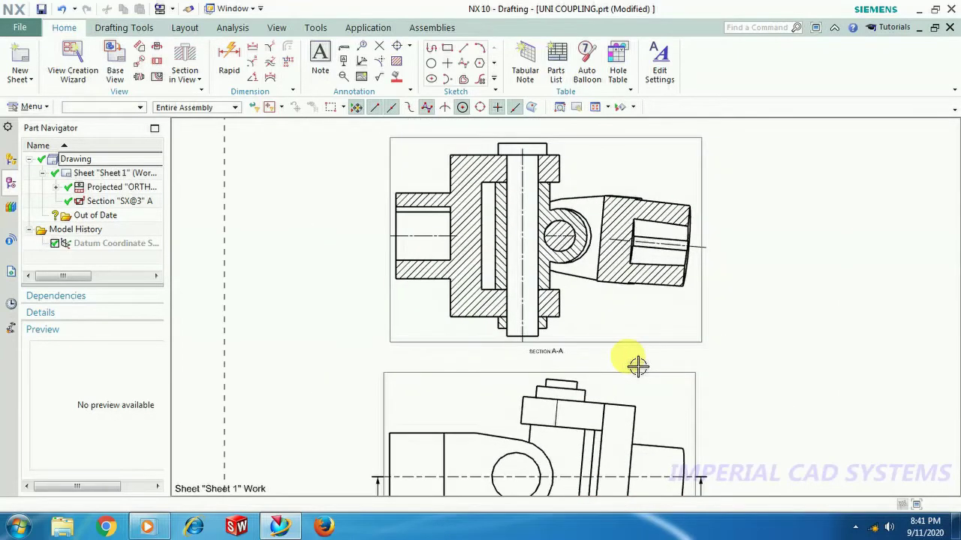
scroll(636, 366, up, 2)
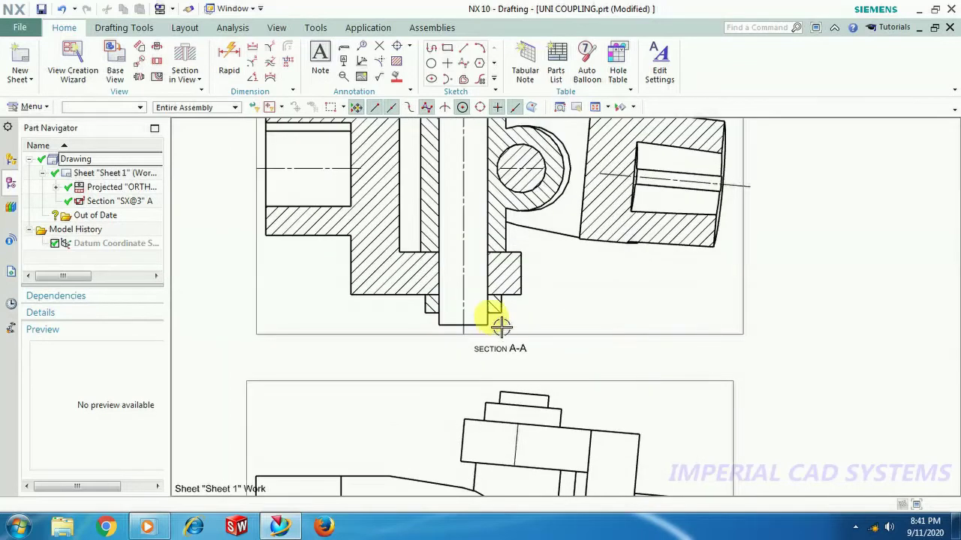
scroll(579, 442, down, 1)
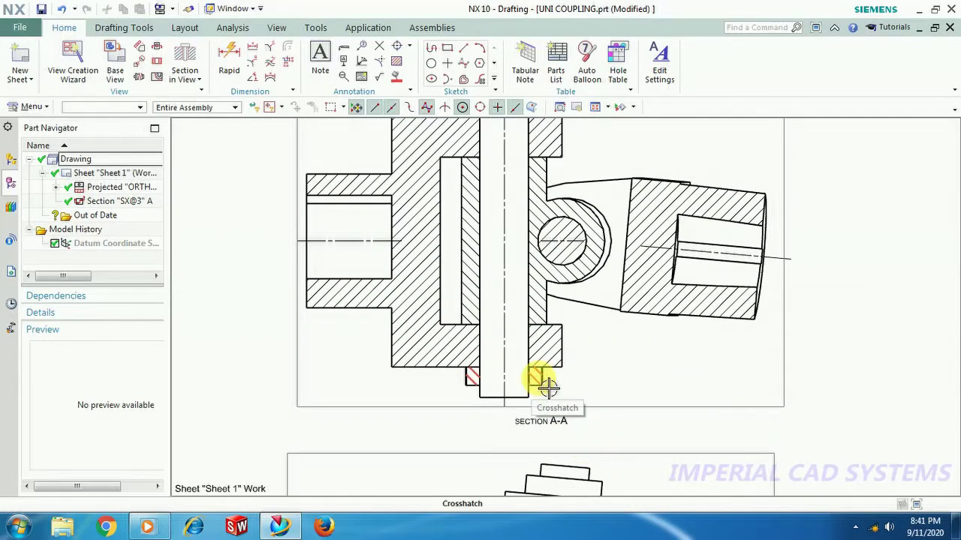
scroll(550, 390, up, 2)
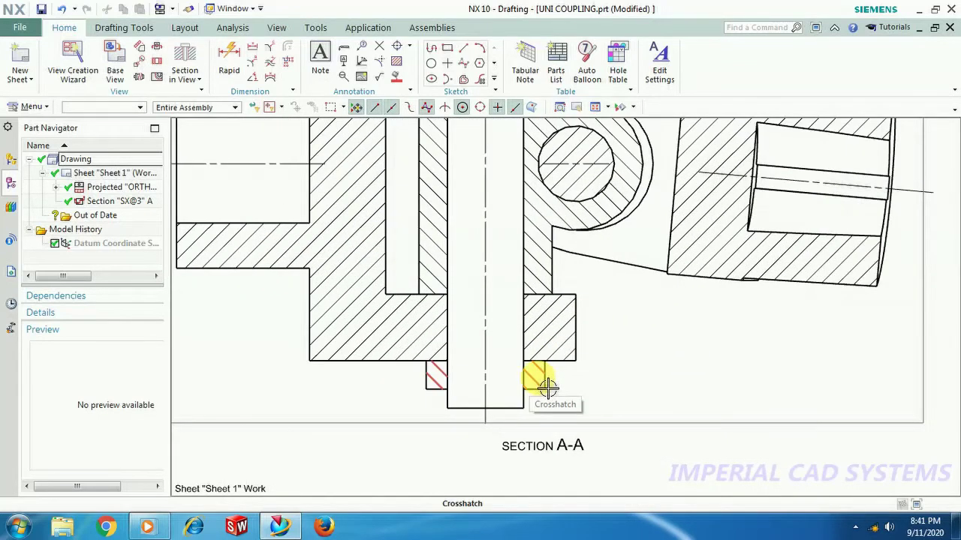
scroll(547, 387, down, 1)
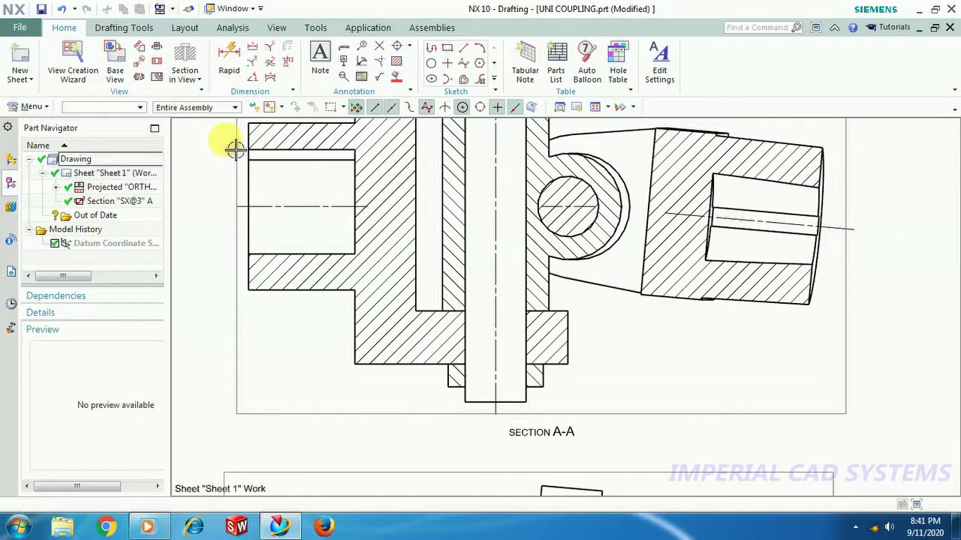
- Use Section in View on SX@3 to set the COLLAR to Make Non Sectioned
click(200, 82)
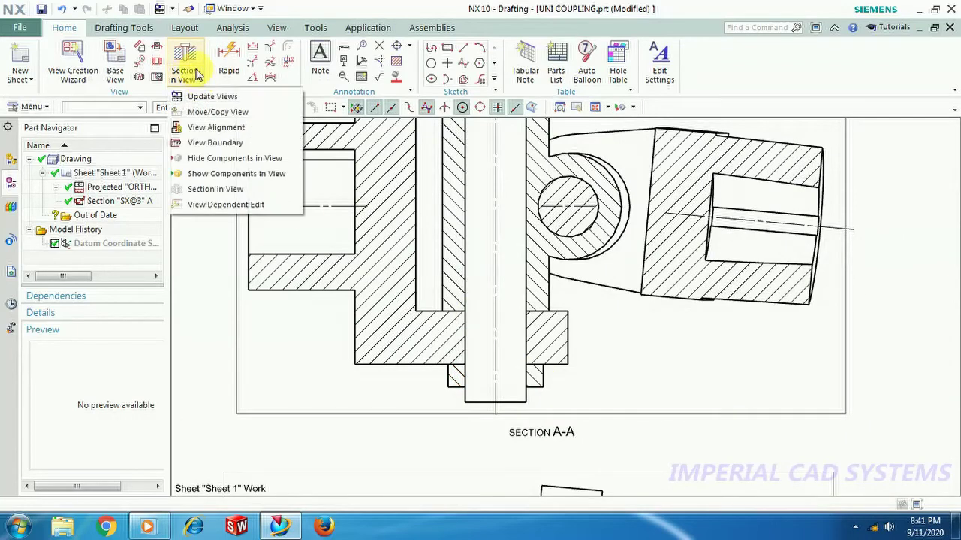
click(216, 189)
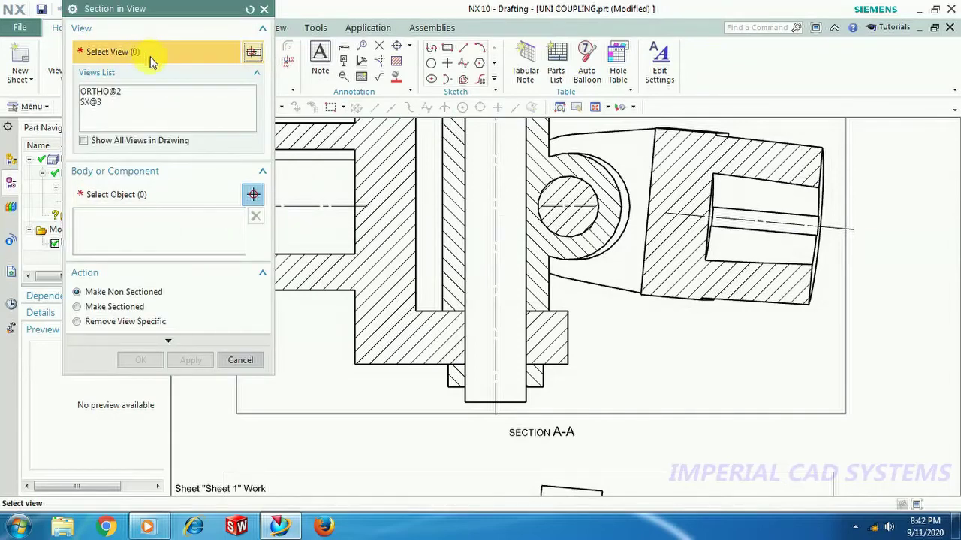
scroll(725, 379, down, 2)
scroll(731, 403, up, 1)
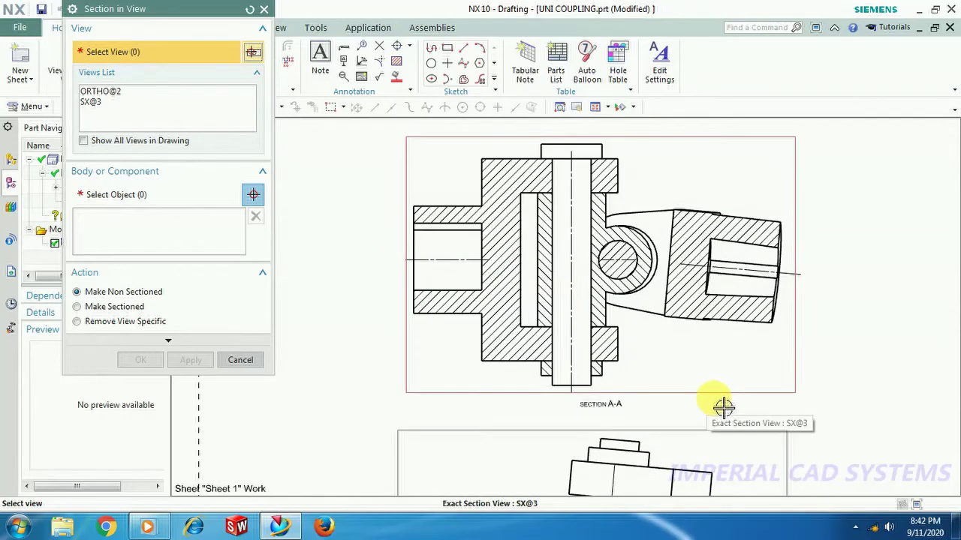
click(720, 404)
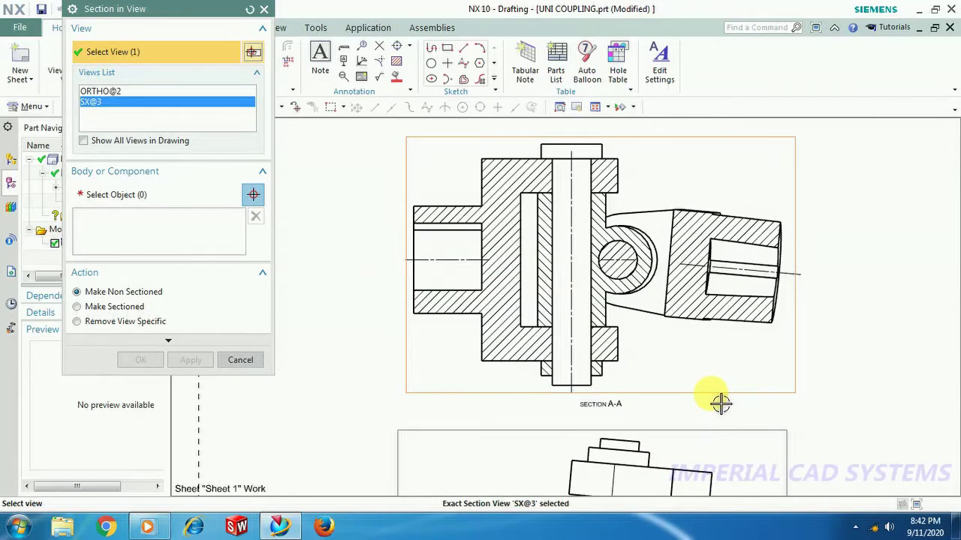
click(137, 198)
scroll(613, 389, up, 2)
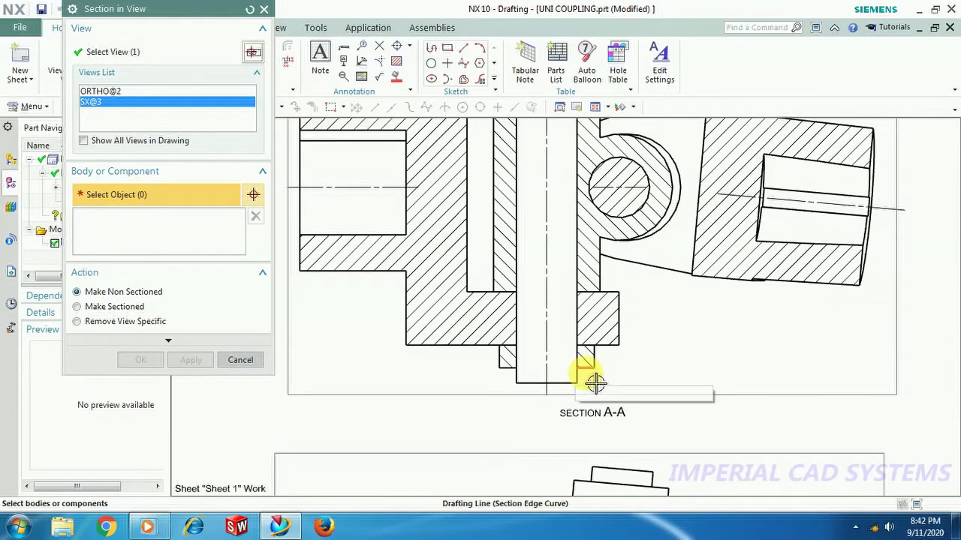
click(594, 383)
scroll(663, 392, down, 2)
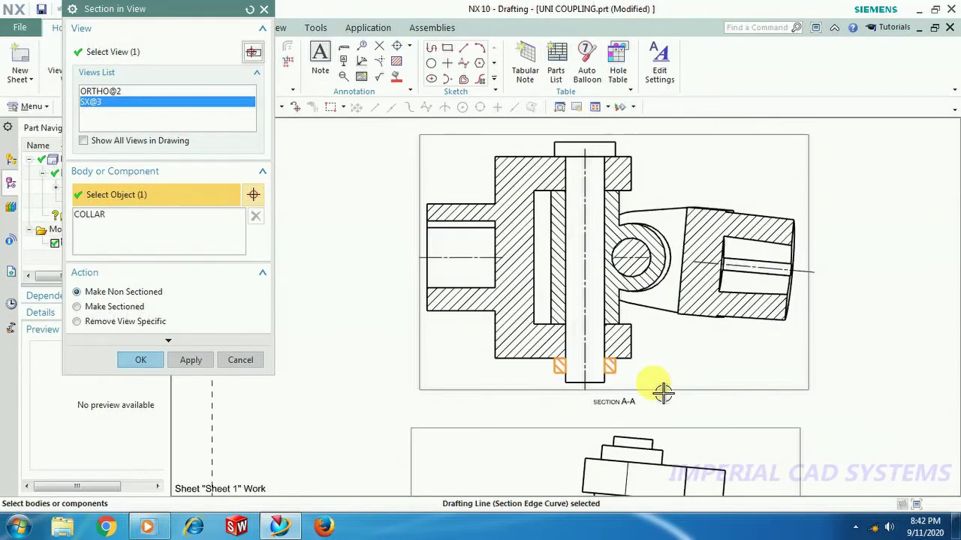
scroll(663, 392, up, 2)
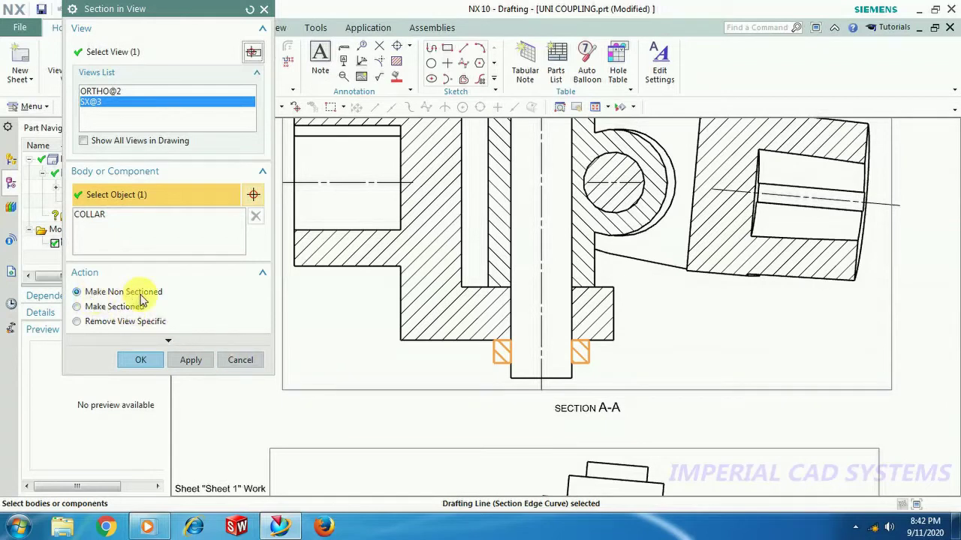
click(147, 362)
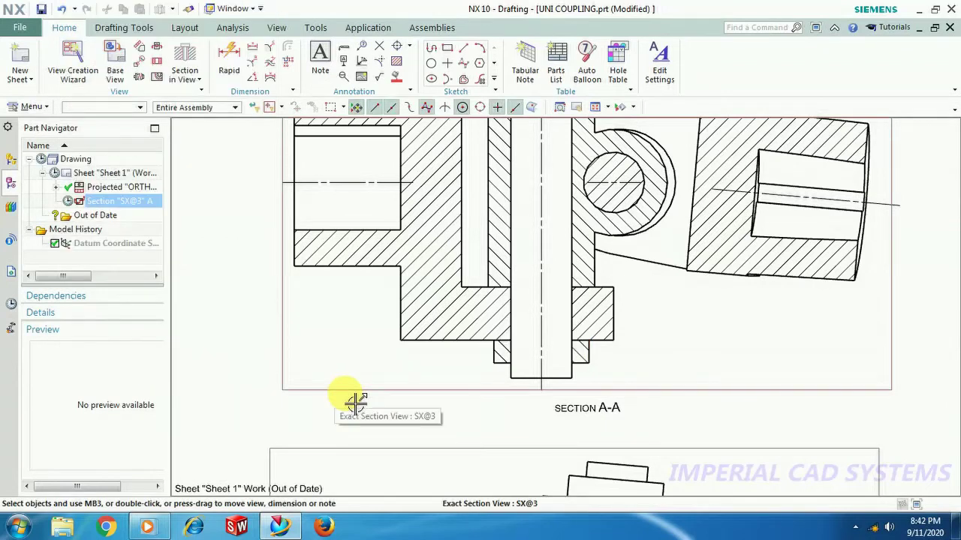
scroll(354, 400, down, 3)
- Update Section A-A, then zoom and pan so both drawing views are visible
scroll(393, 377, up, 2)
scroll(392, 376, down, 1)
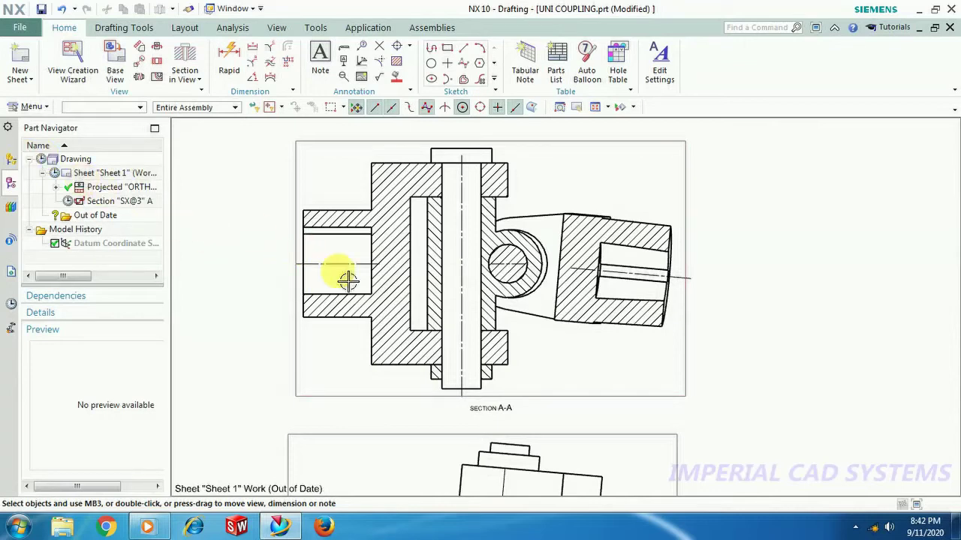
click(310, 343)
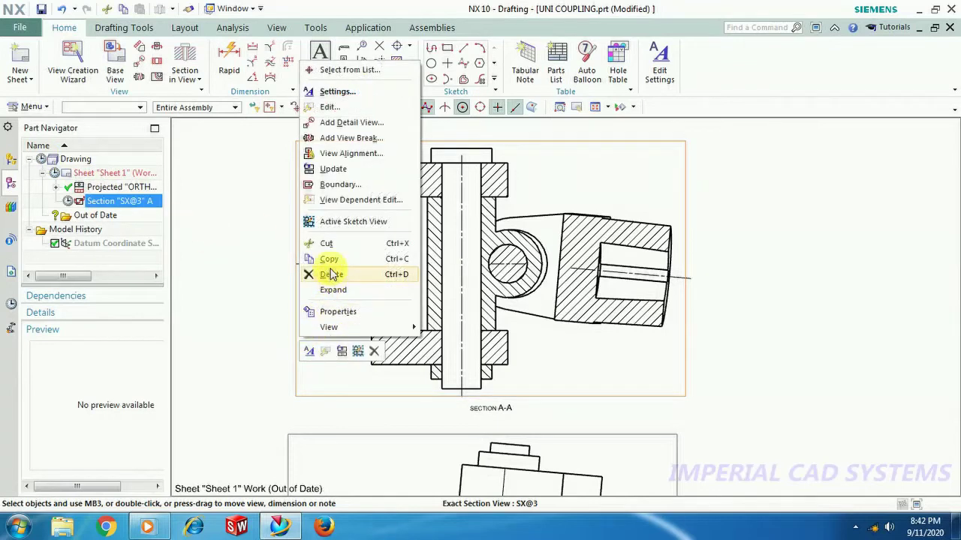
click(330, 169)
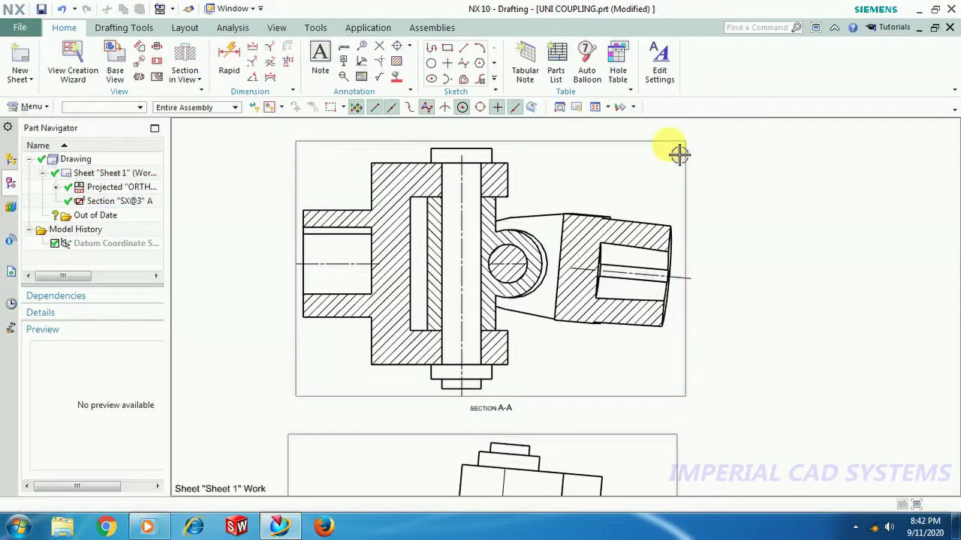
scroll(461, 468, down, 2)
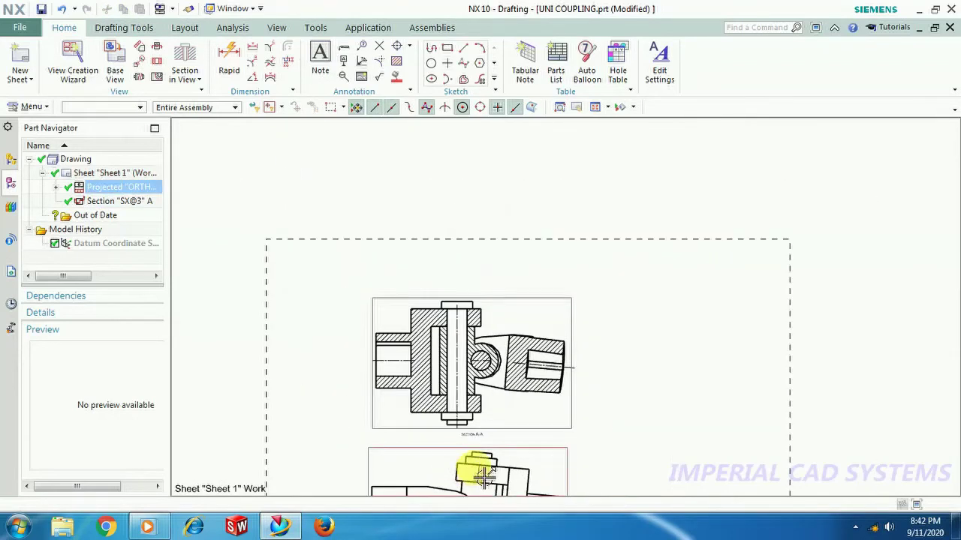
scroll(531, 300, up, 1)
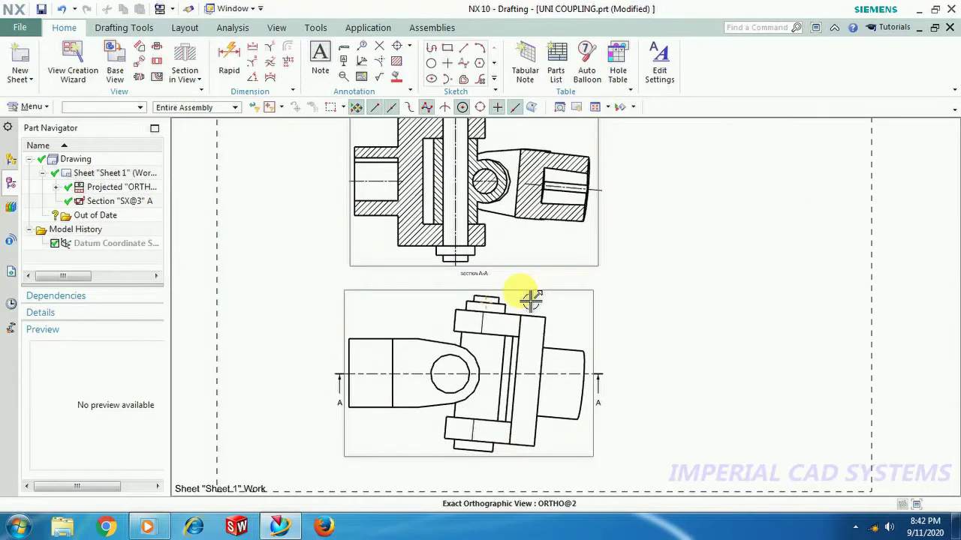
shift+middle_drag(645, 322, 736, 376)
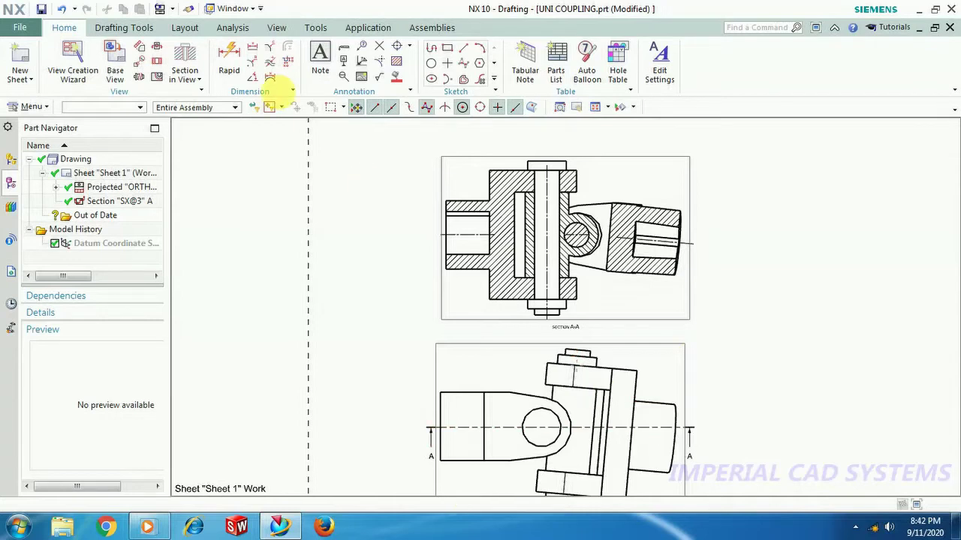
- Use Section in View on SX@3 to set the PIN back to Make Sectioned
click(188, 78)
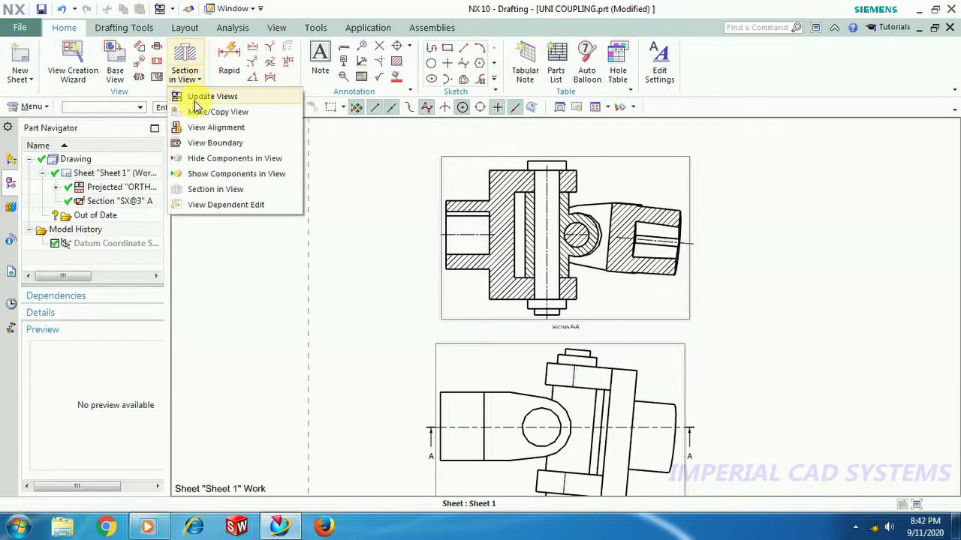
click(208, 197)
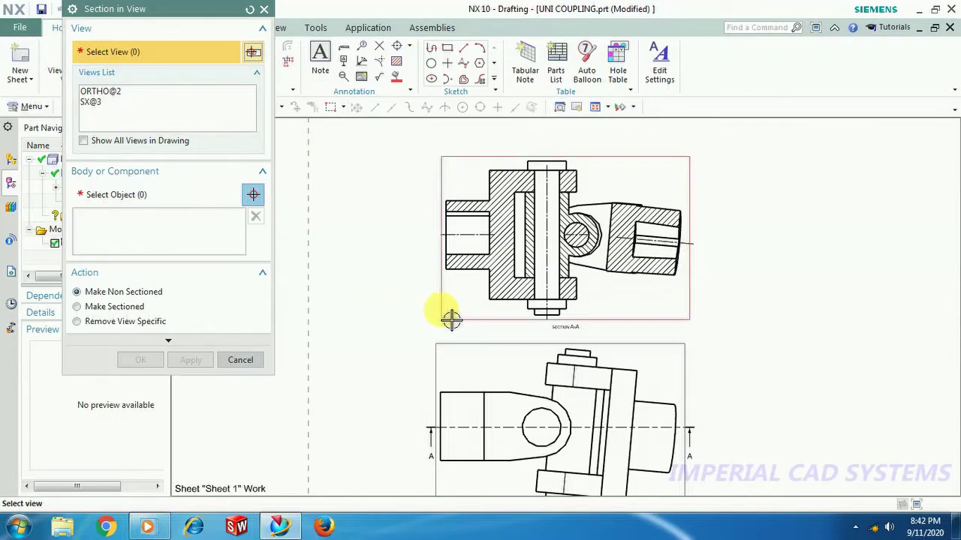
click(451, 318)
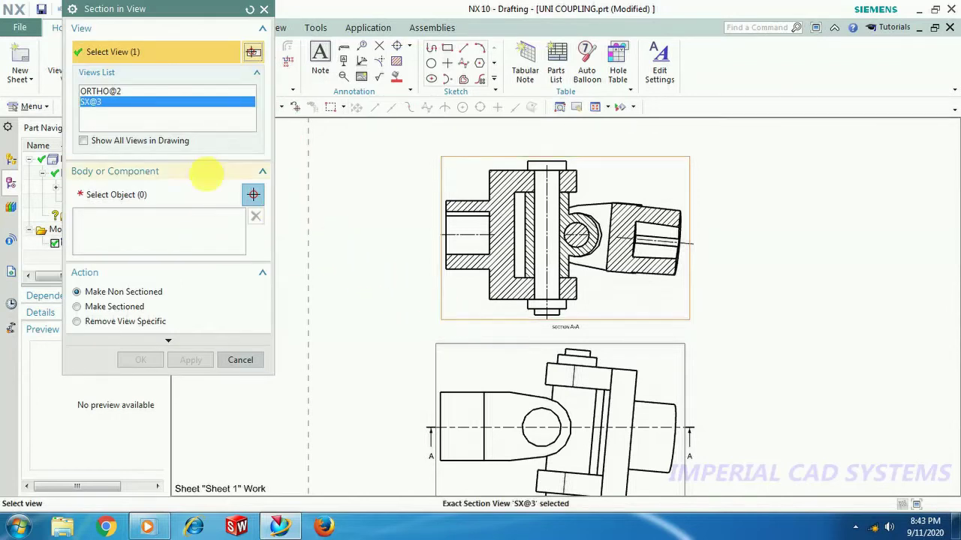
click(107, 314)
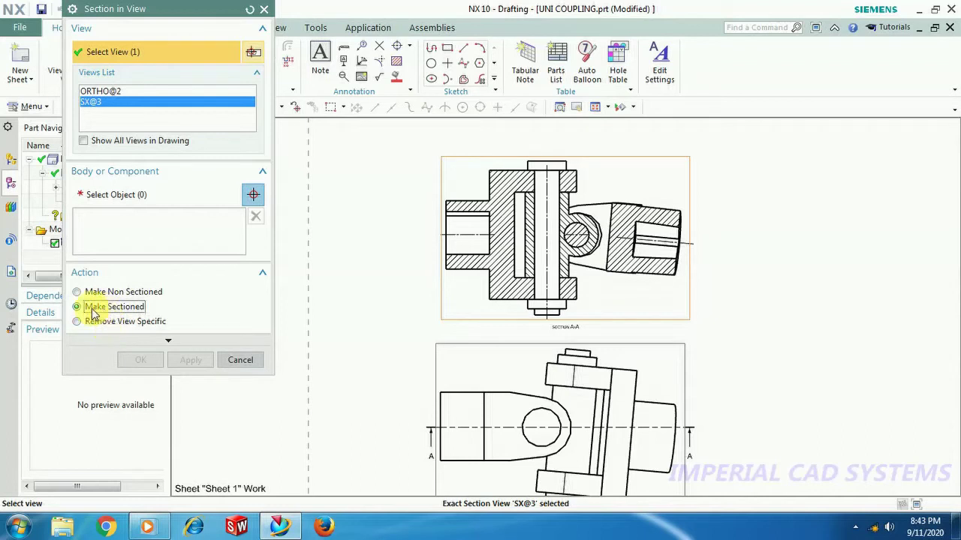
click(124, 201)
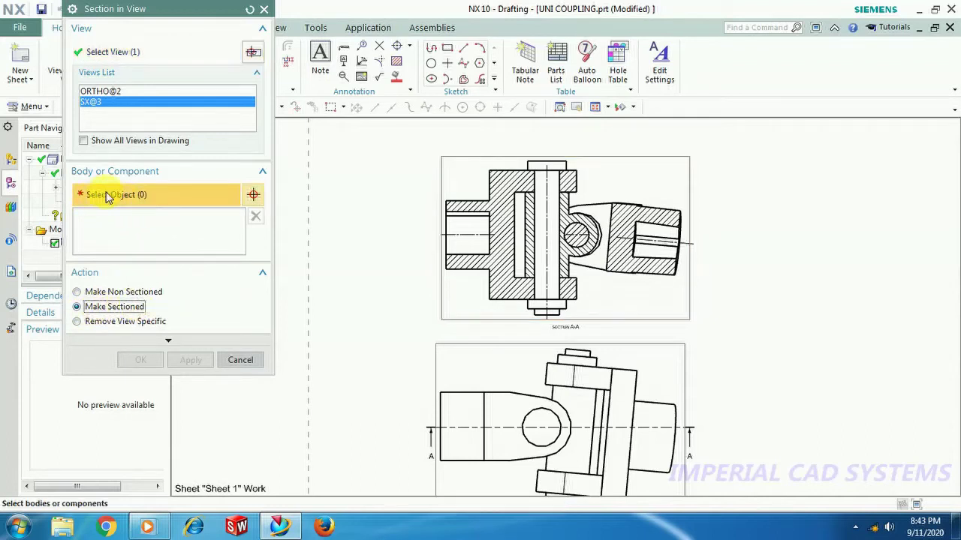
click(569, 171)
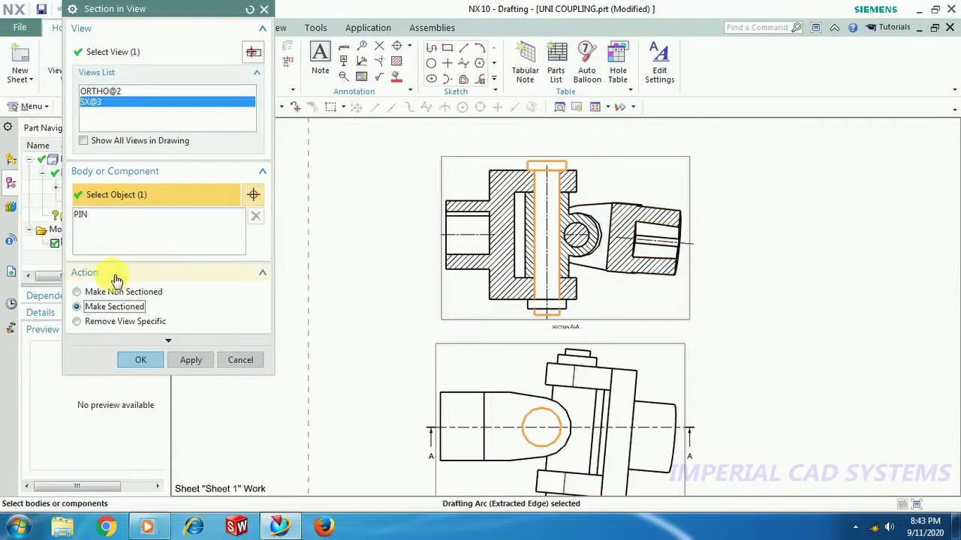
click(134, 360)
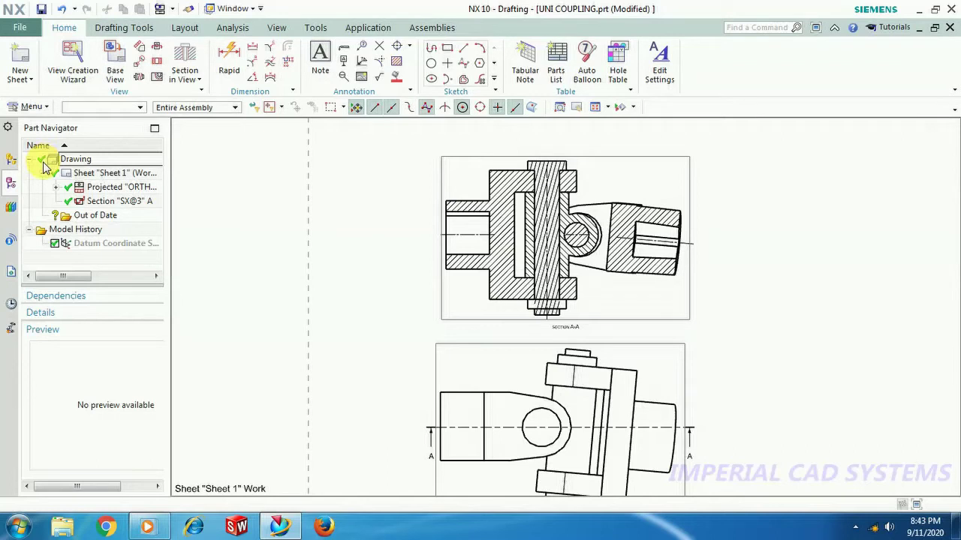
- Use Section in View on SX@3 to set the COLLAR back to Make Sectioned
click(186, 63)
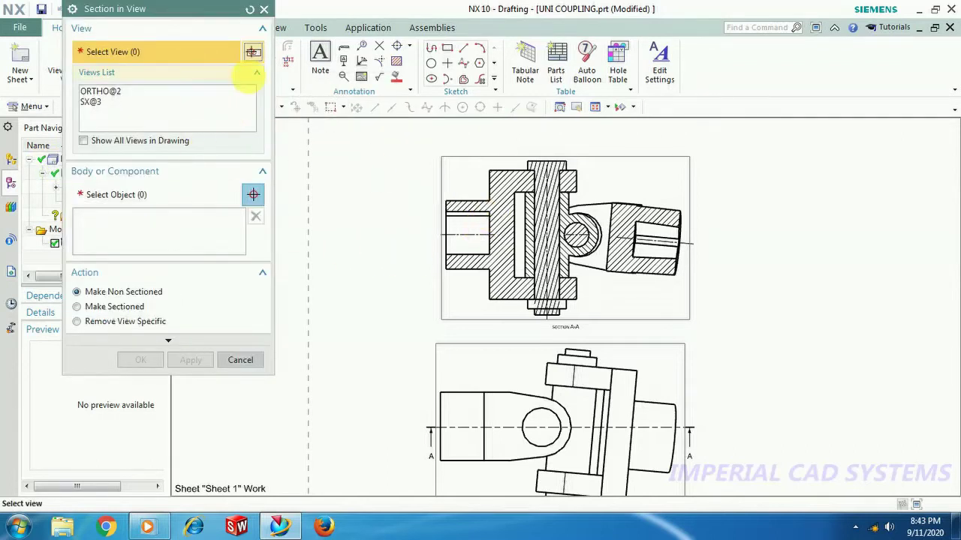
click(490, 162)
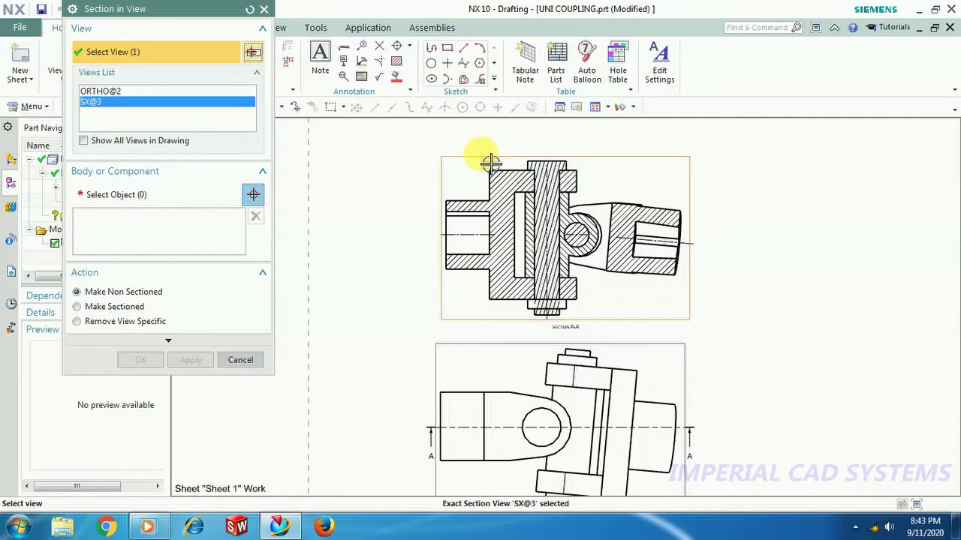
scroll(556, 255, up, 3)
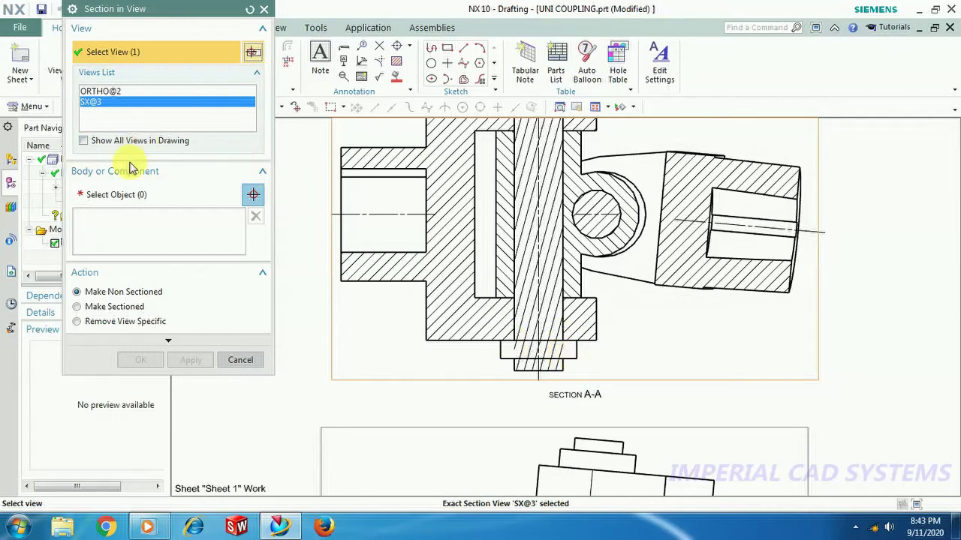
click(131, 195)
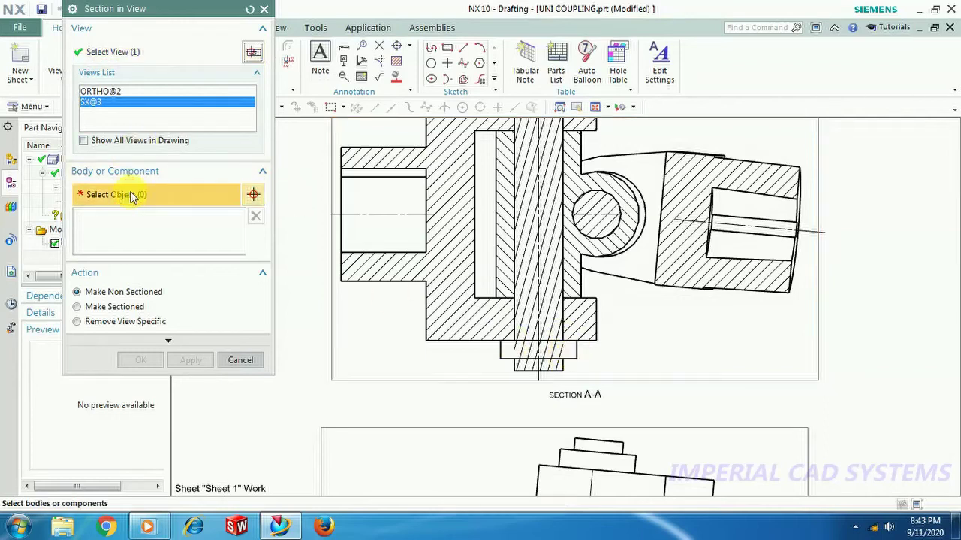
click(575, 368)
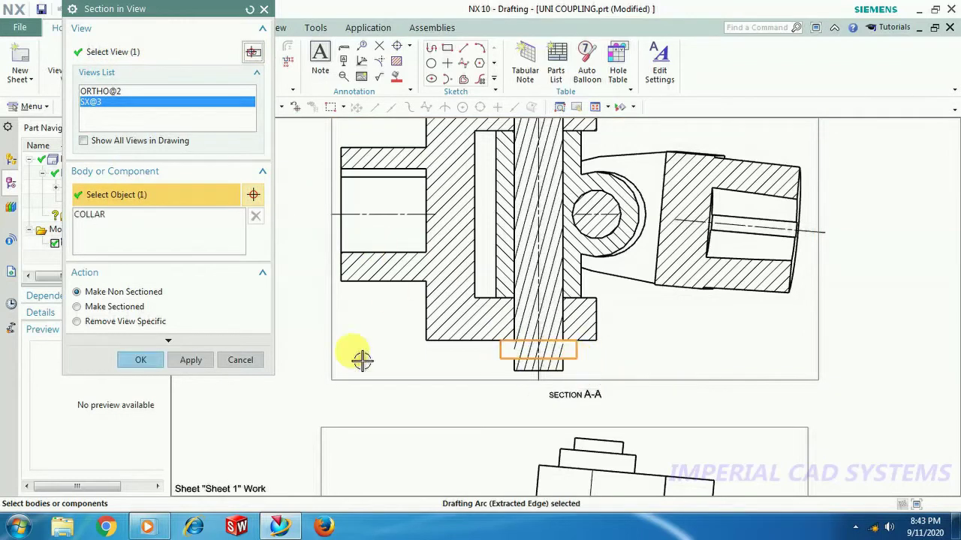
click(106, 308)
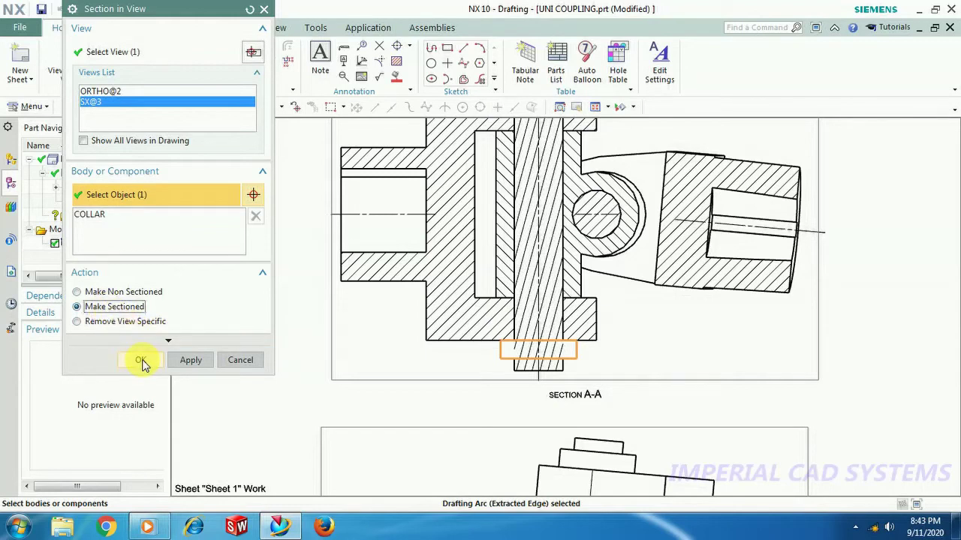
click(141, 359)
scroll(720, 330, down, 3)
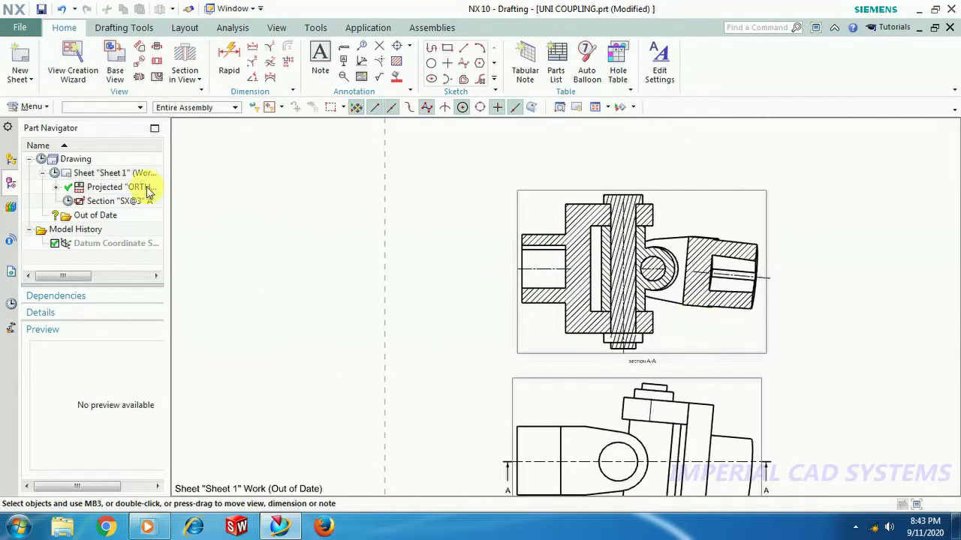